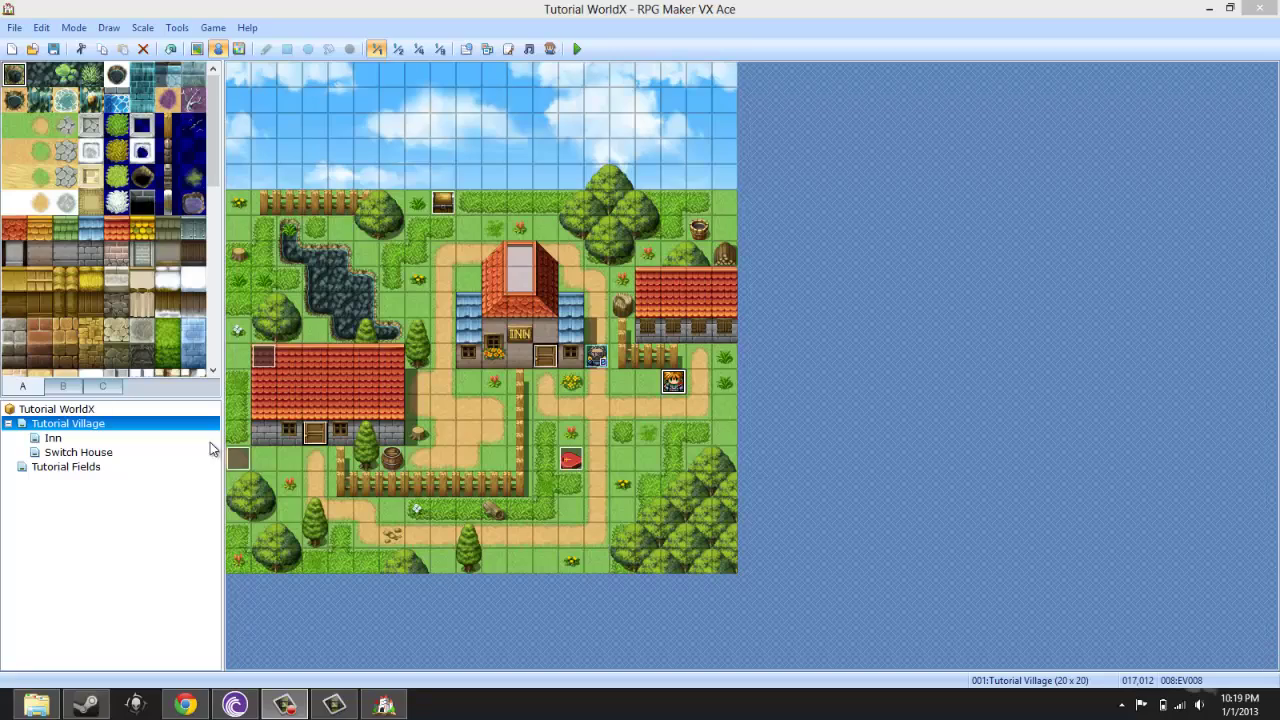
Step: Leave the YouTube page and return to the RPG Maker map editor
mouse_move(183, 705)
click(218, 658)
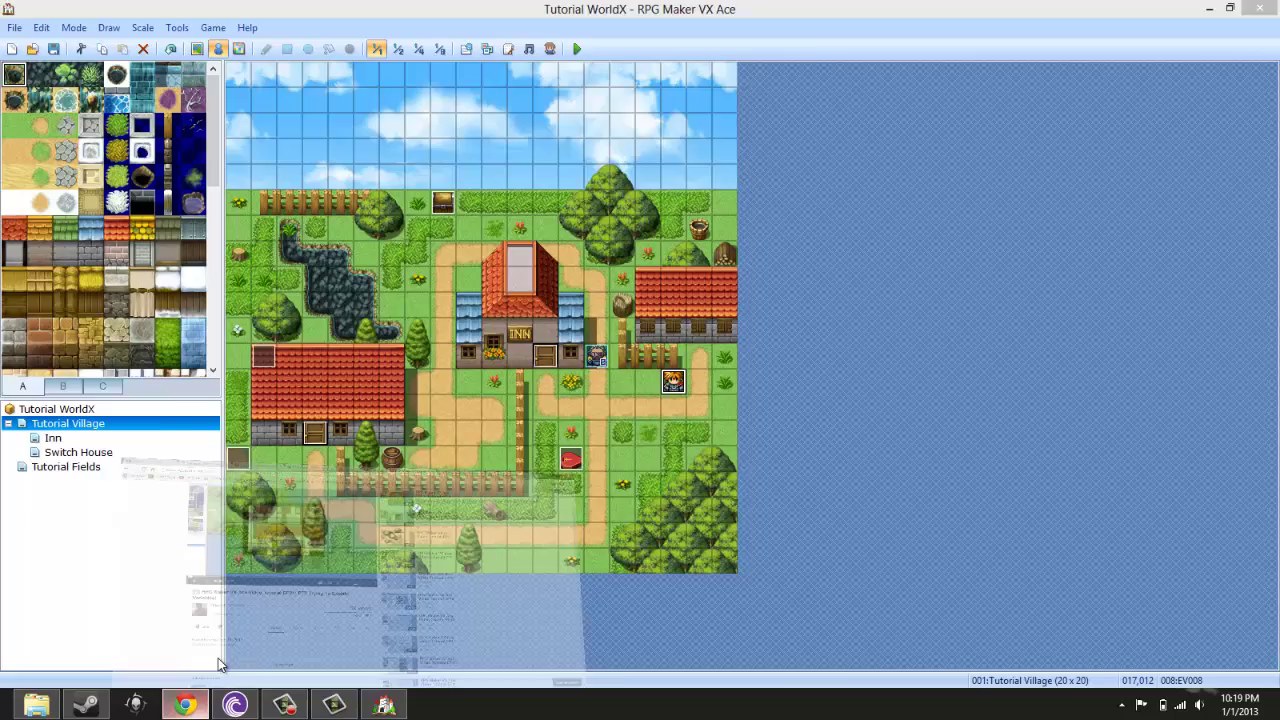
scroll(306, 455, down, 3)
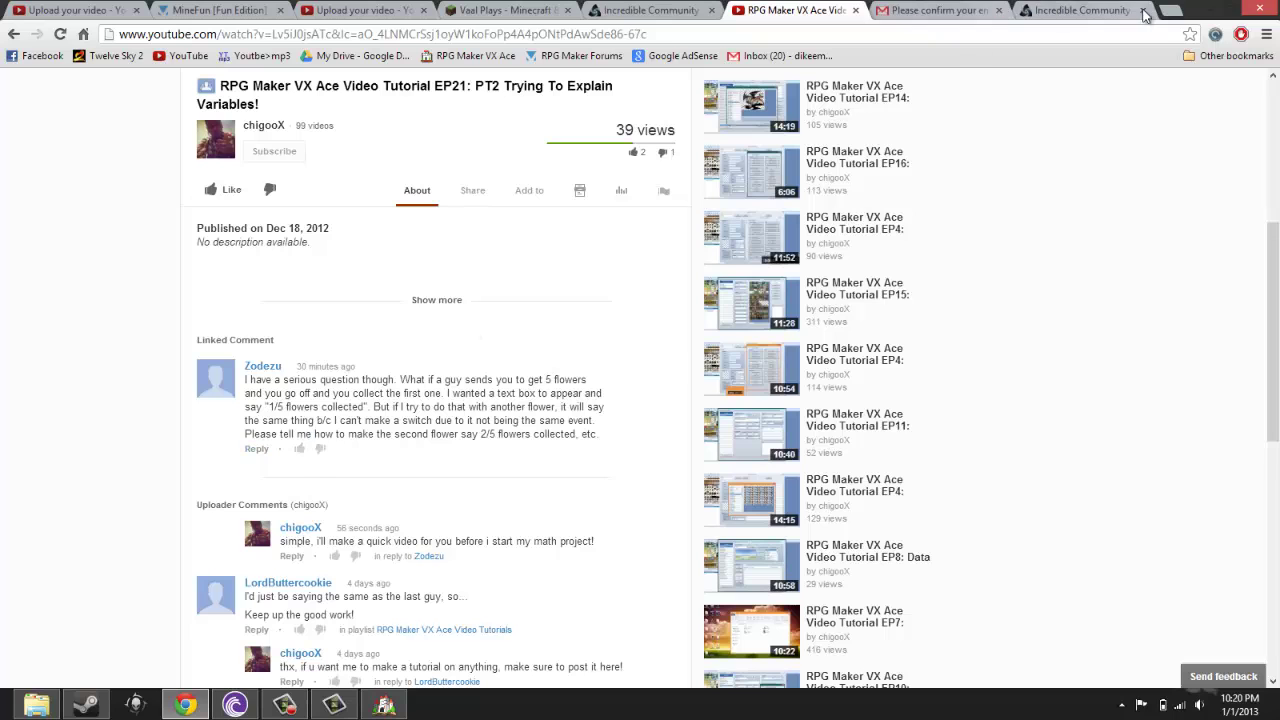
click(1228, 10)
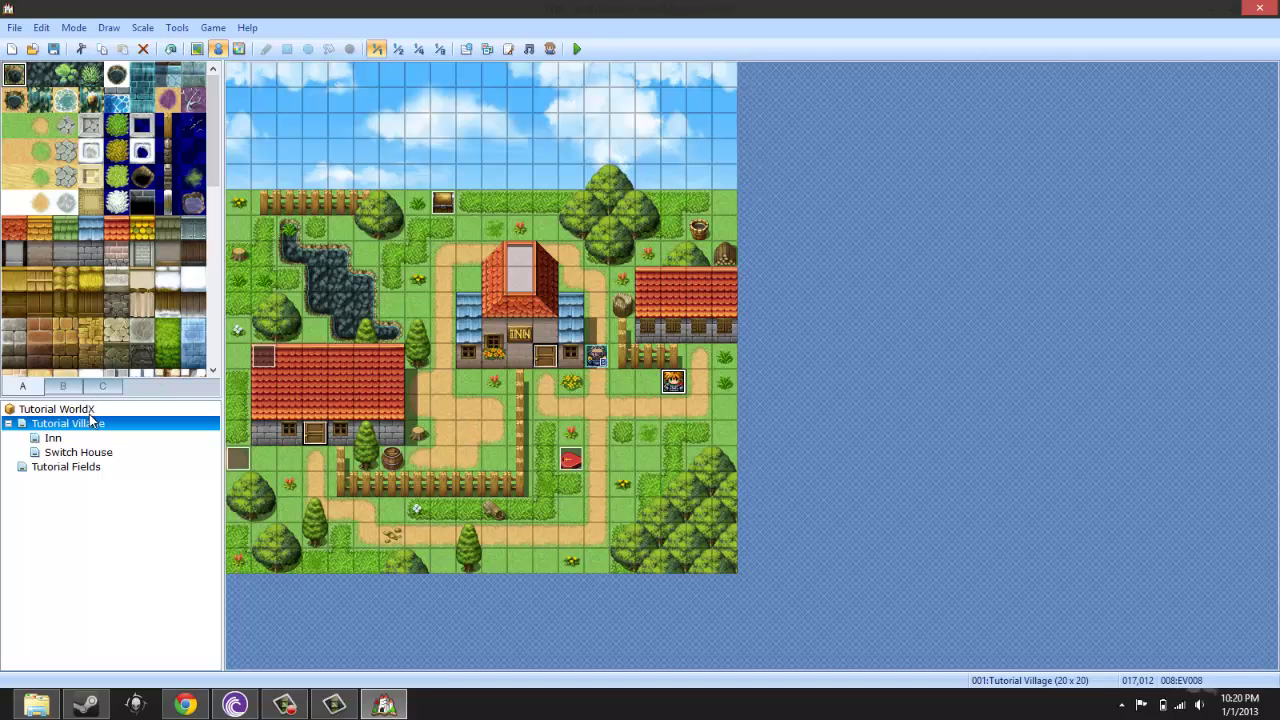
Step: Open flower event EV005 on the Tutorial Fields map for editing
click(72, 452)
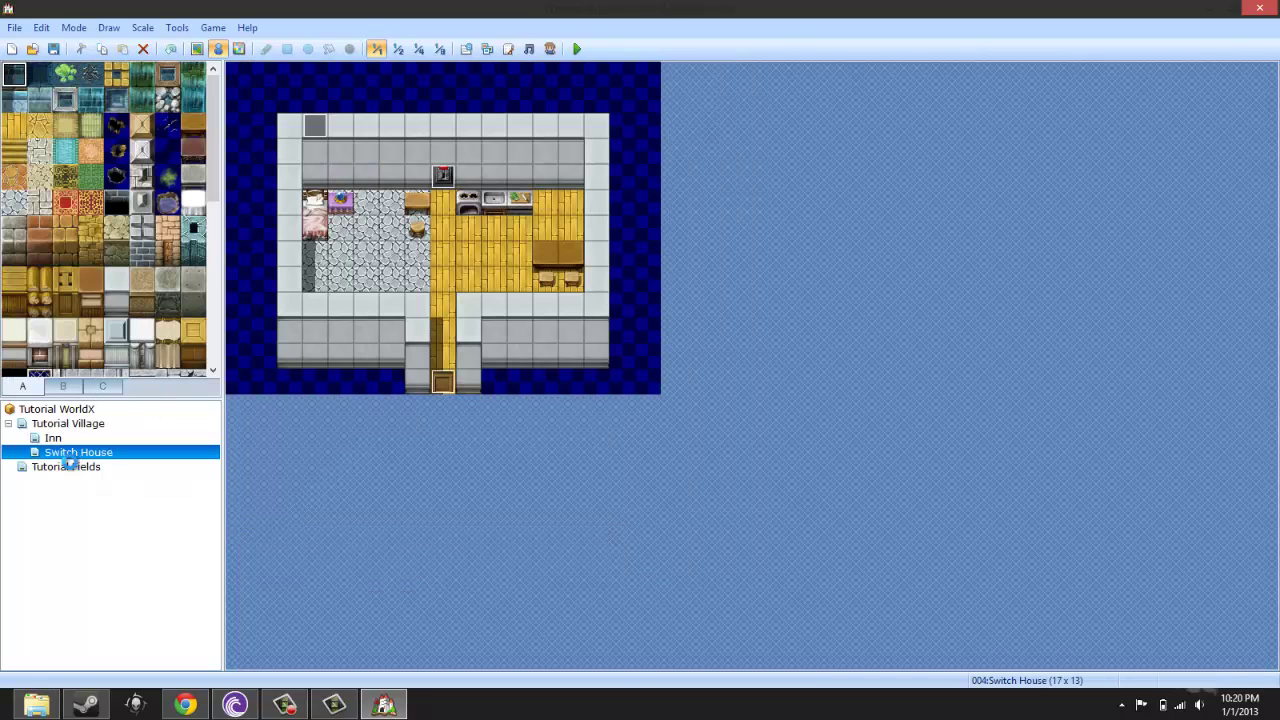
click(70, 465)
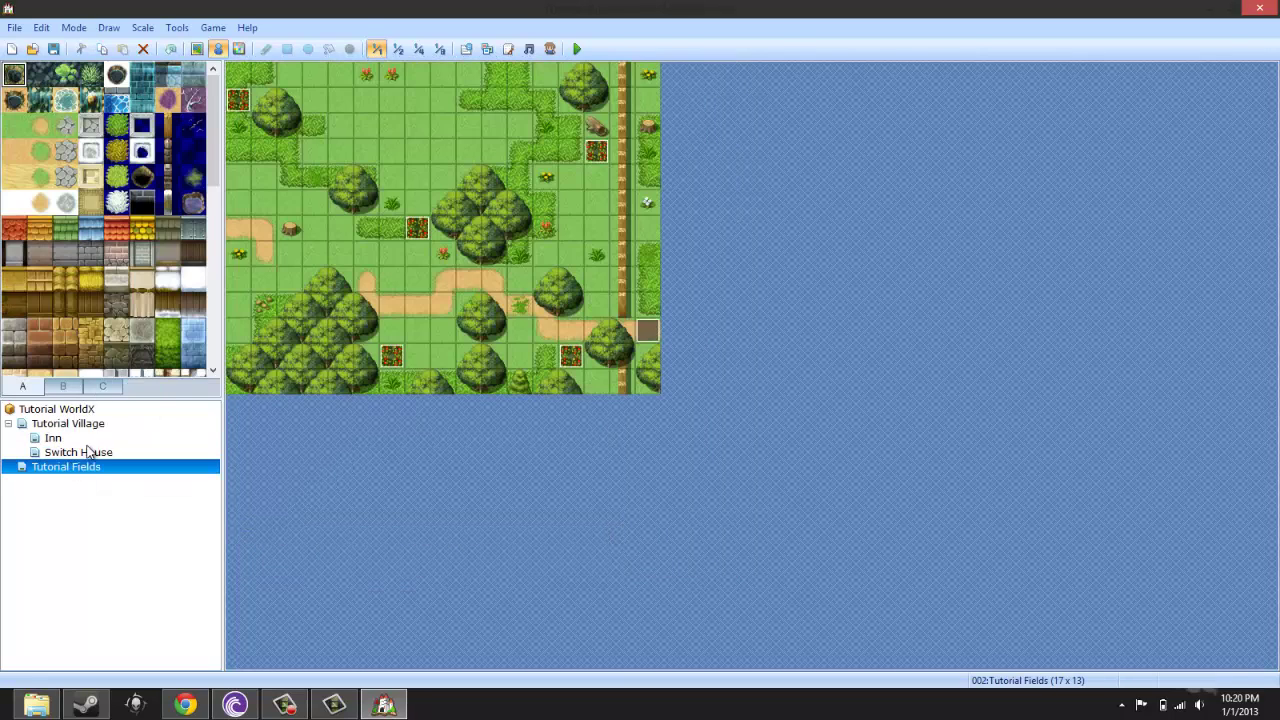
right_click(391, 357)
click(431, 368)
Step: Bring up the insert menu on EV005's self switch line, below the Flowers increment
click(628, 182)
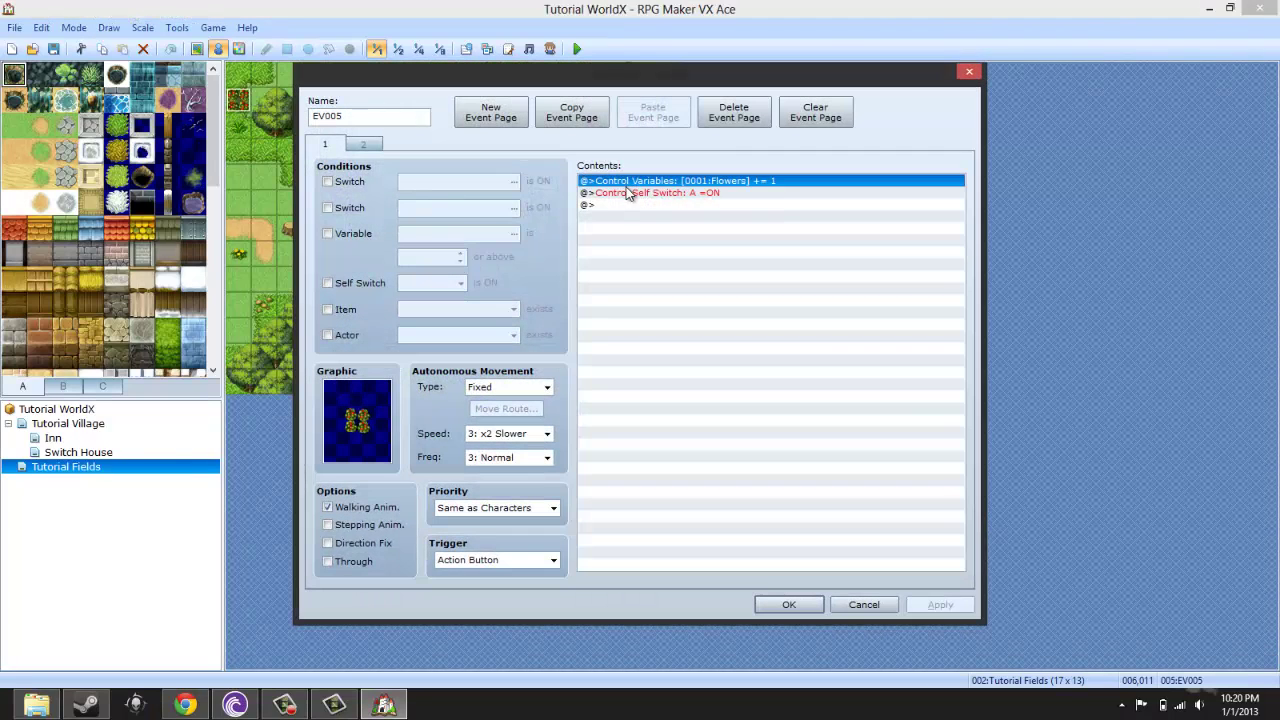
click(644, 206)
right_click(646, 207)
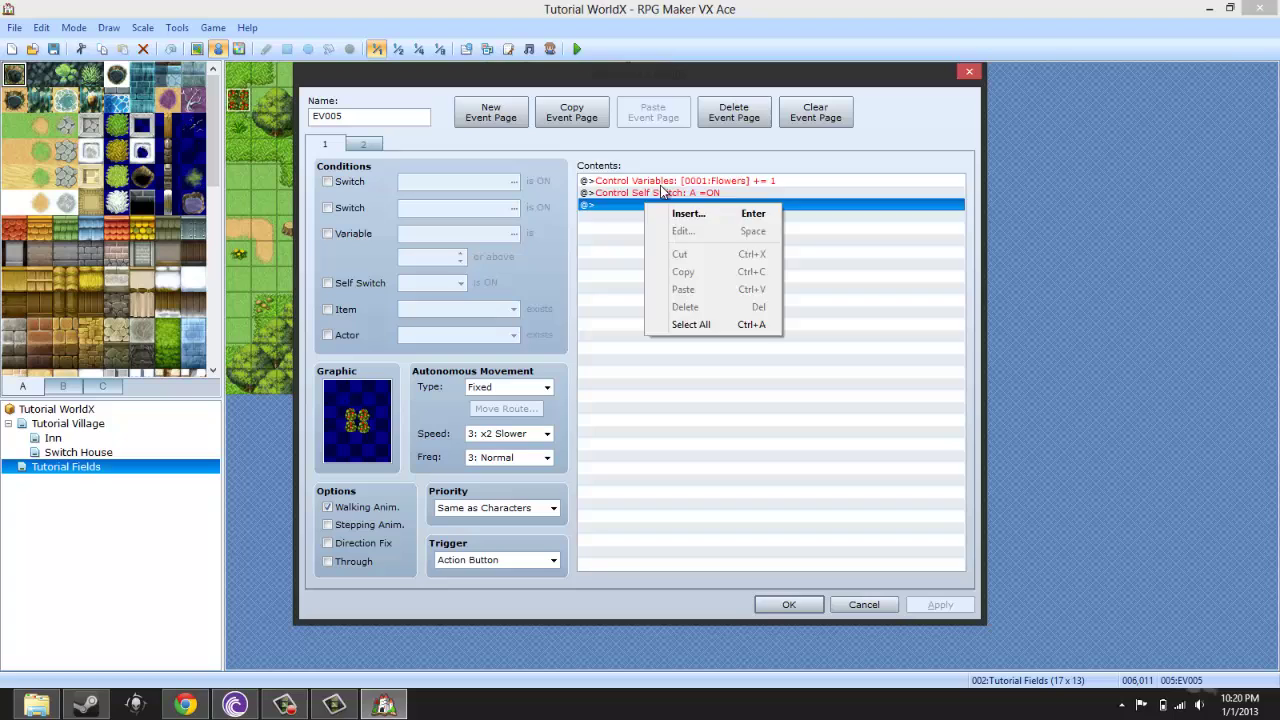
right_click(658, 197)
Step: Insert a Show Text message 'You have collected \v[]/5' before the self switch step
click(685, 203)
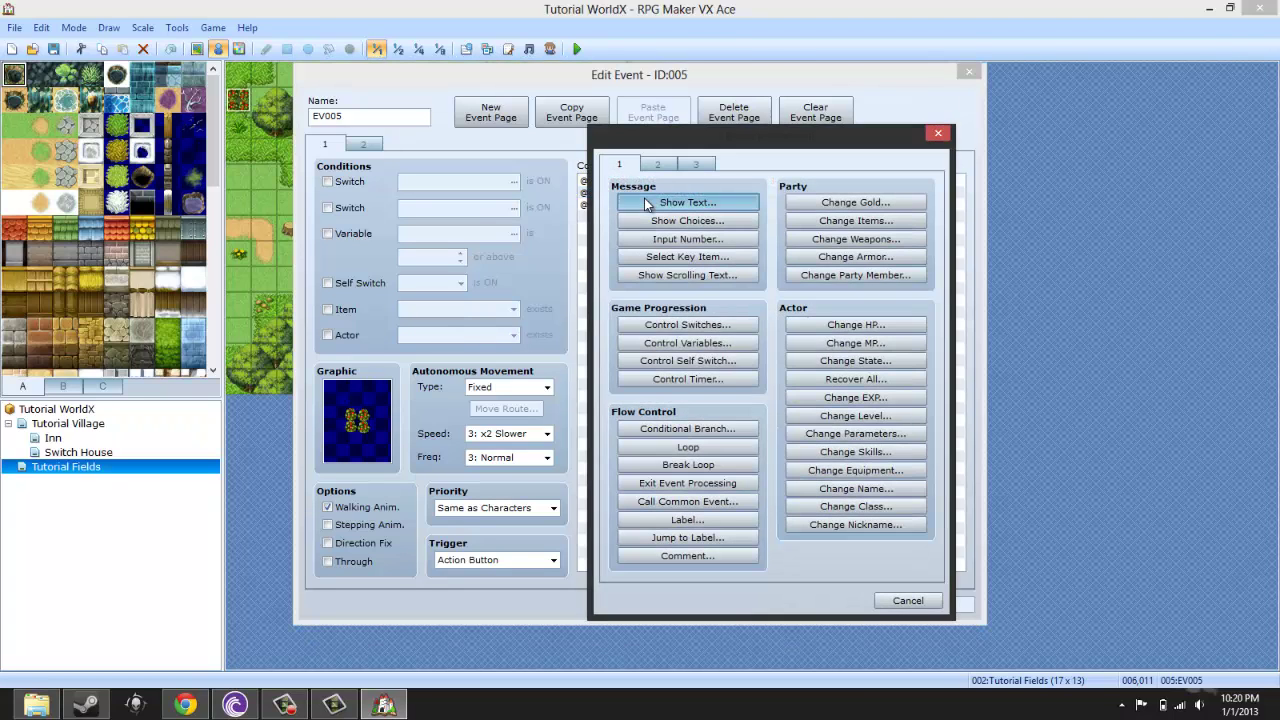
click(644, 198)
text(Yo)
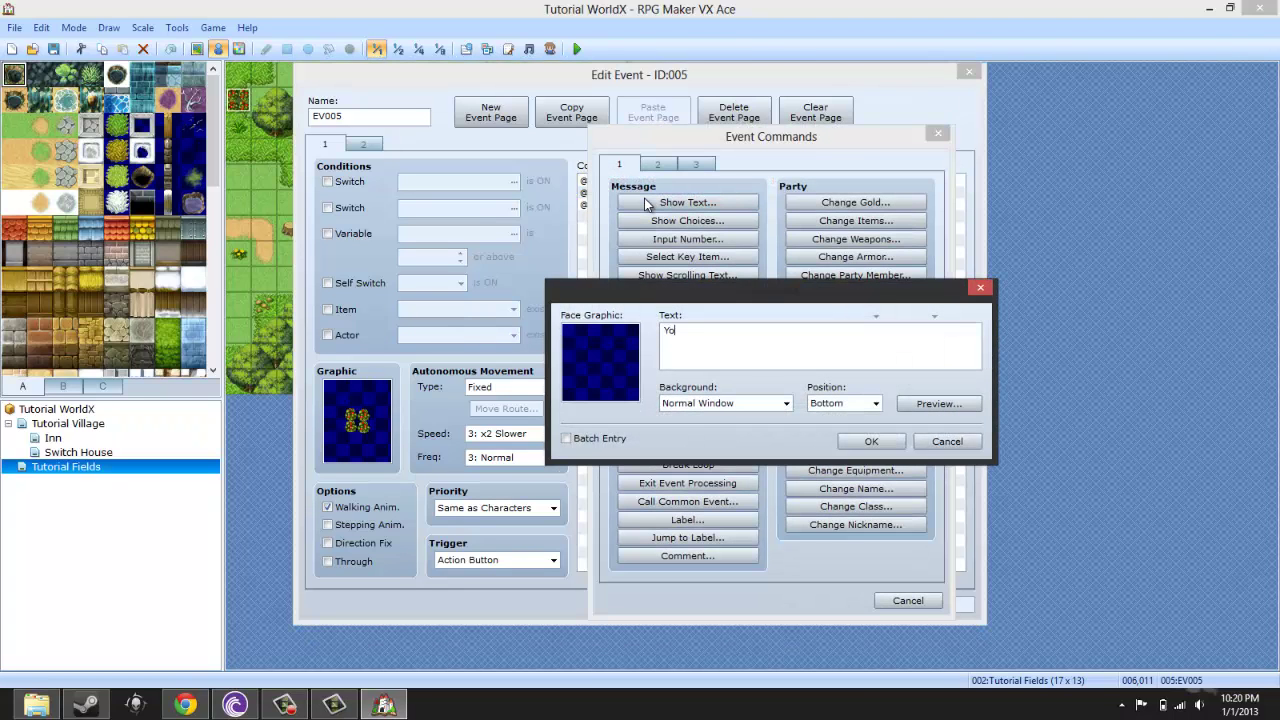
text(u have colle)
key(BackSpace)
key(BackSpace)
key(BackSpace)
text(llected \v[5)
mouse_move(856, 353)
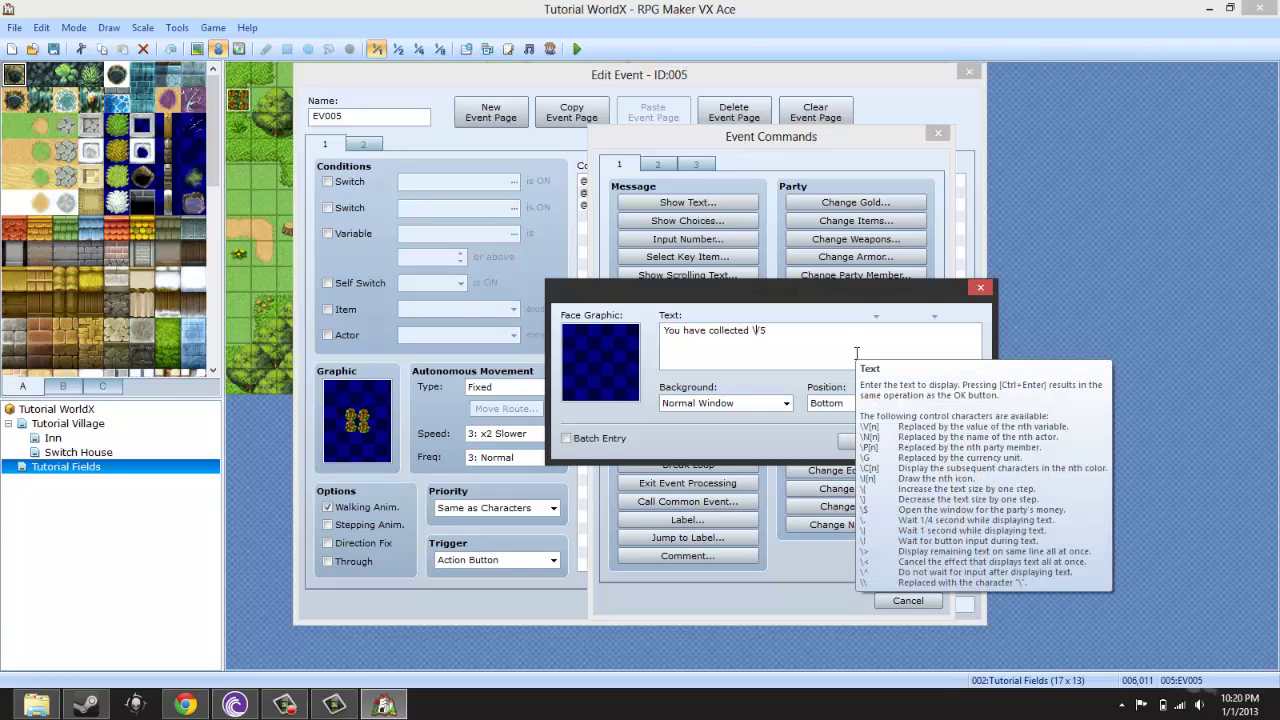
text([])
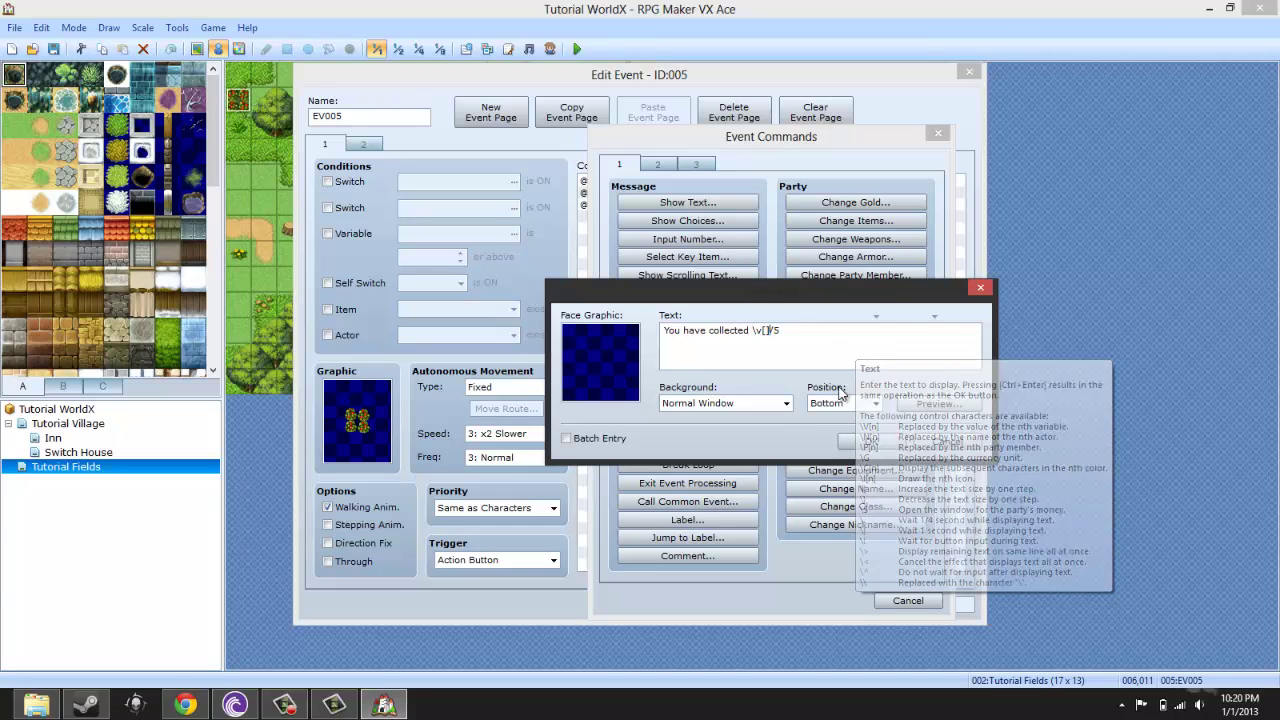
click(870, 442)
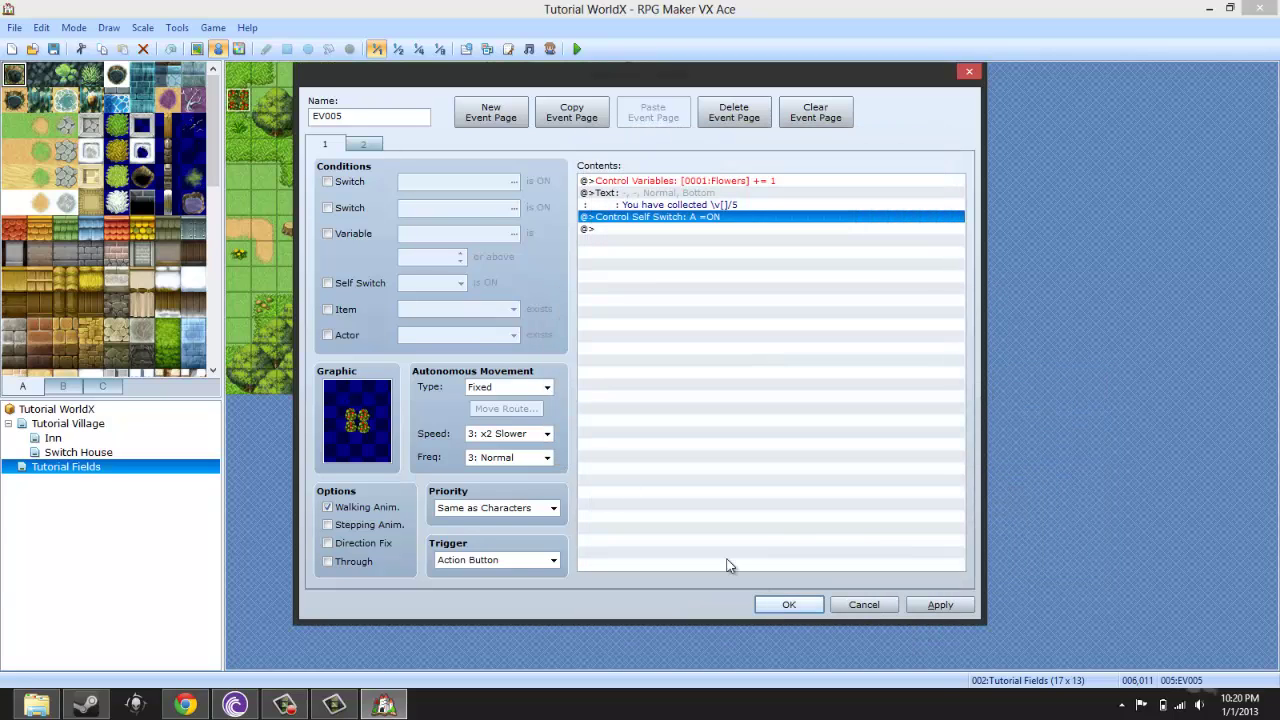
Step: Edit the message to read 'You have collected \v[1]/5', putting variable 1 in the brackets
click(330, 235)
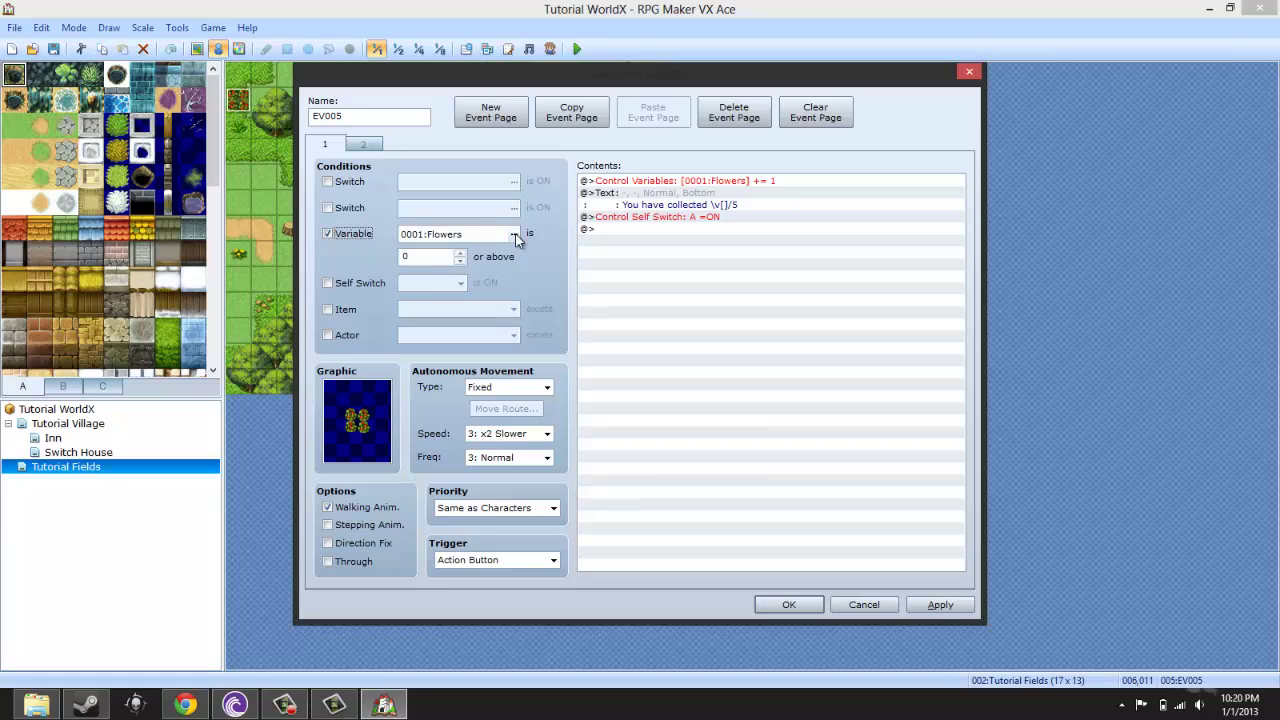
click(328, 234)
click(654, 206)
click(649, 184)
right_click(650, 196)
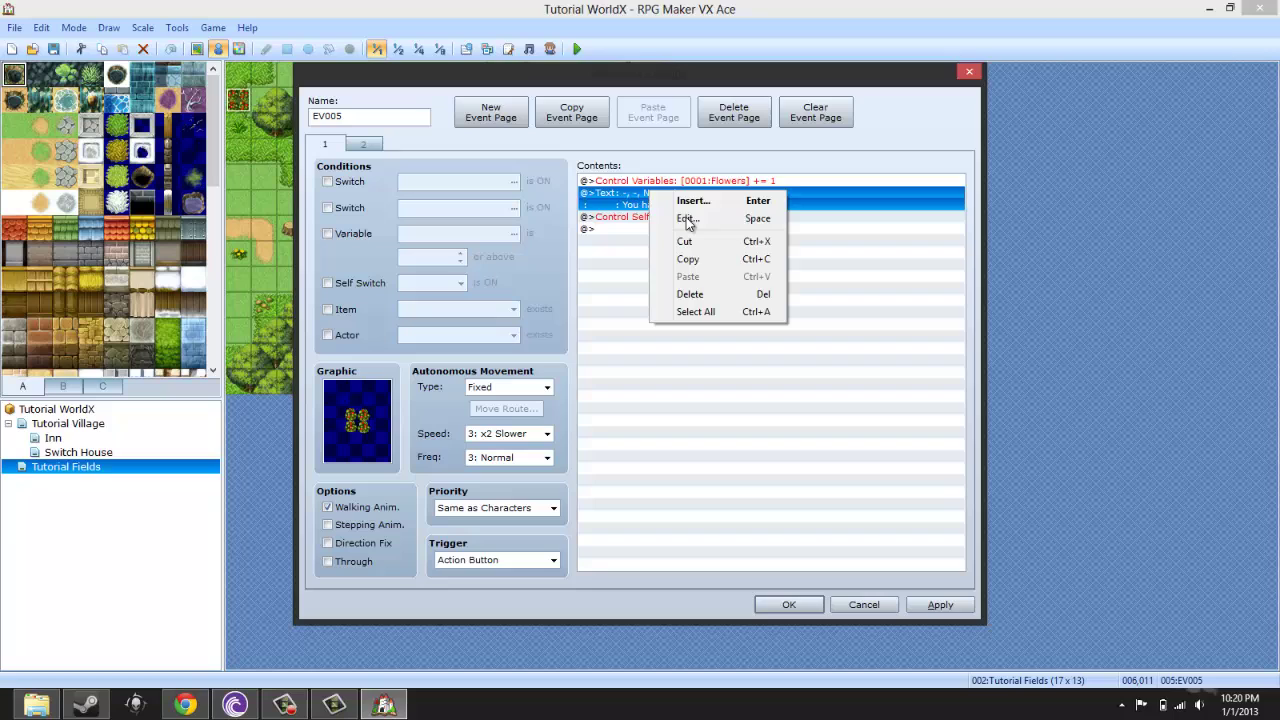
click(686, 219)
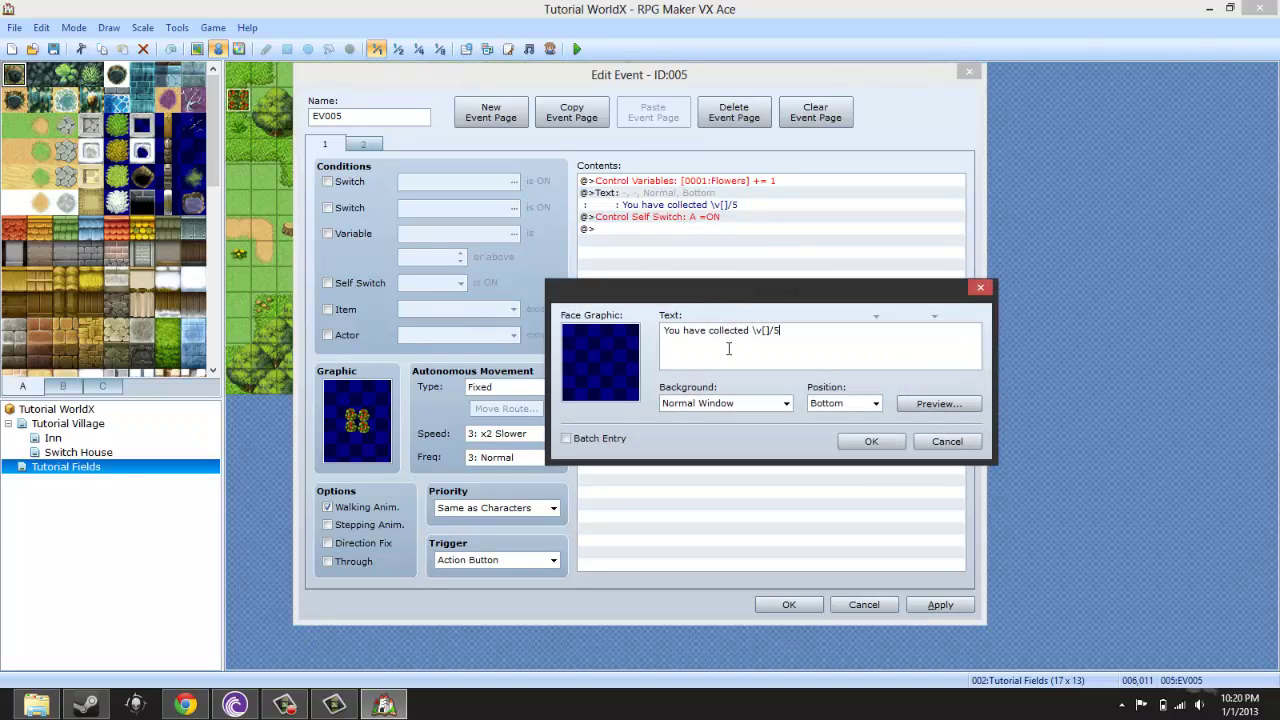
mouse_move(728, 348)
drag(761, 333, 753, 333)
click(802, 343)
key(Left)
key(Left)
key(Left)
text(1)
click(871, 441)
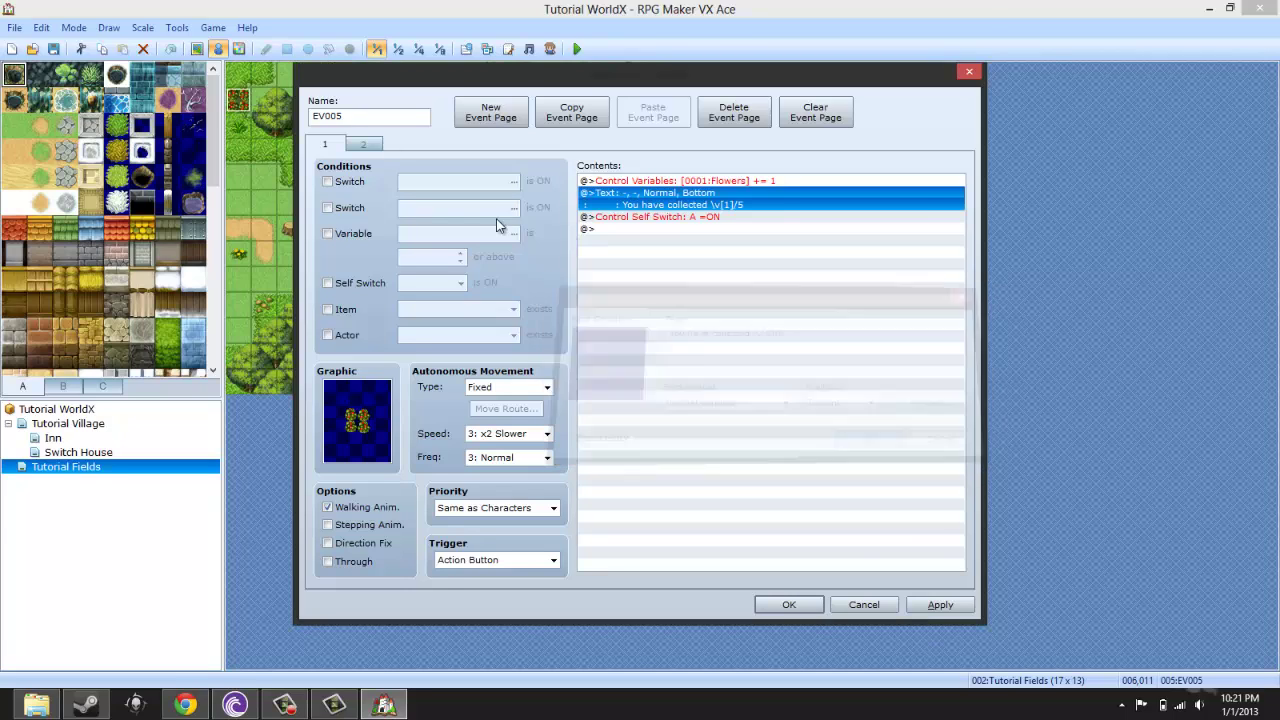
click(328, 233)
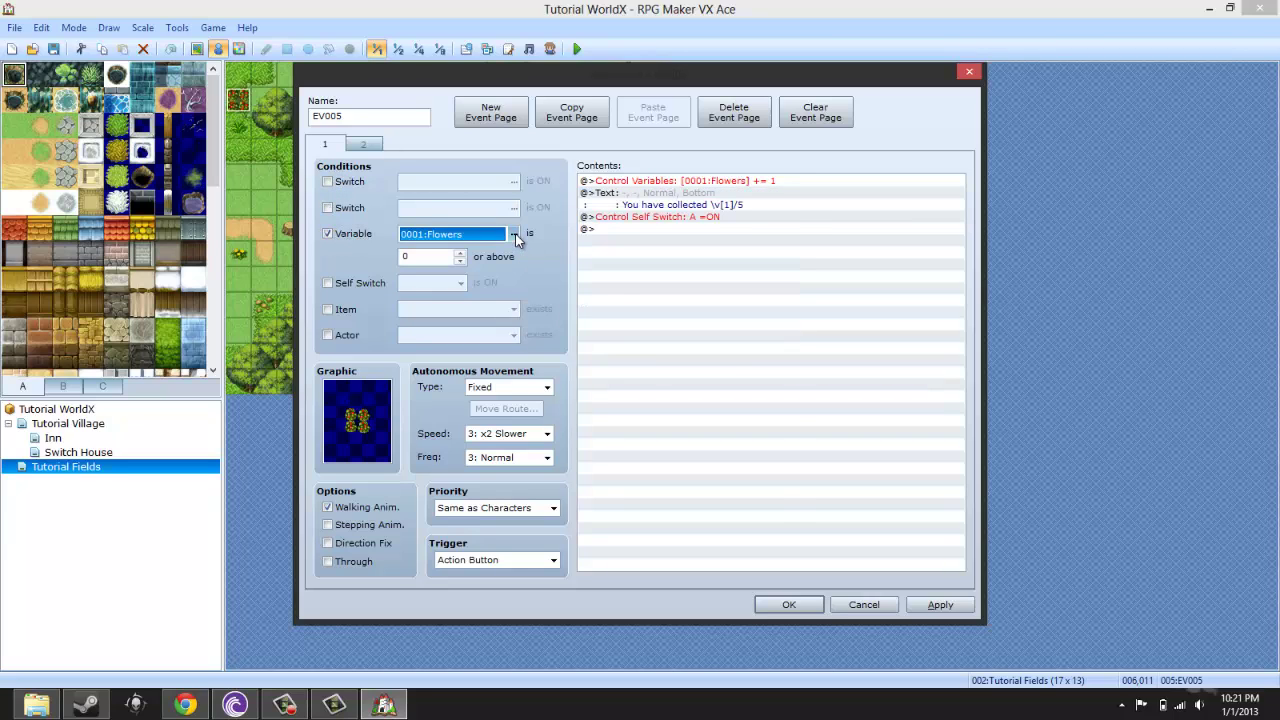
click(514, 233)
mouse_move(677, 220)
mouse_down()
mouse_move(677, 262)
mouse_move(682, 225)
mouse_up()
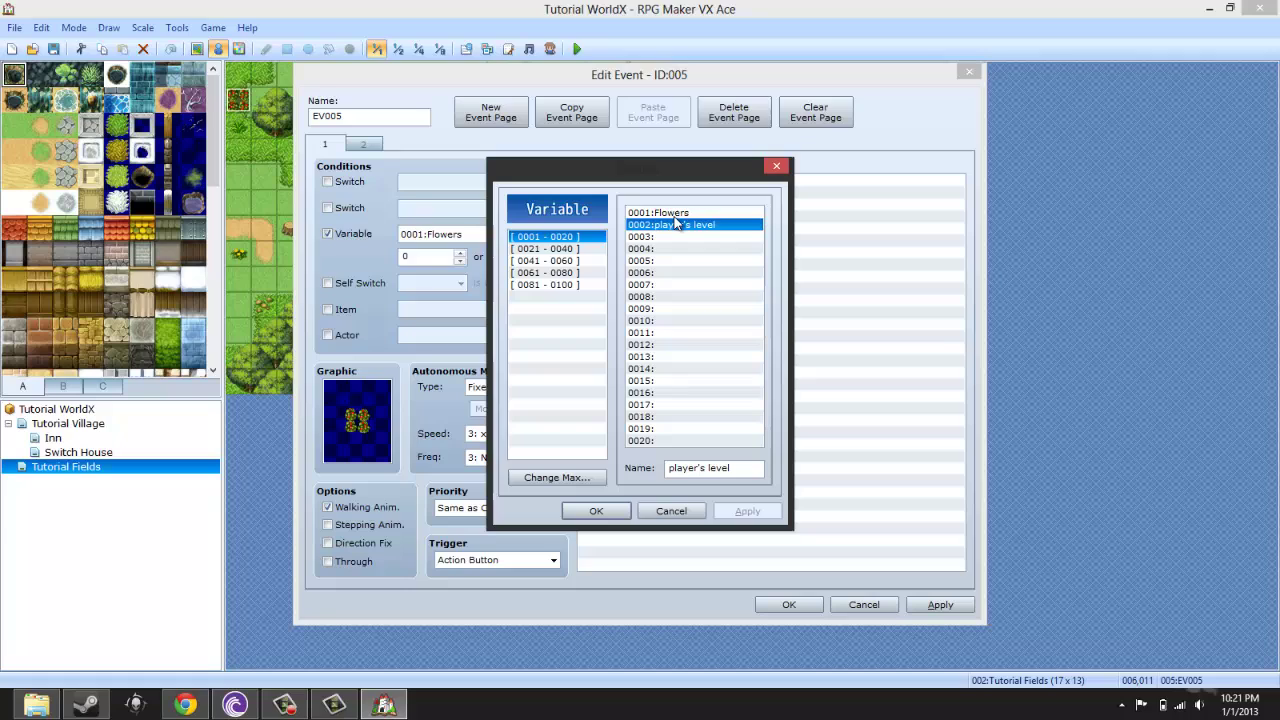
click(680, 214)
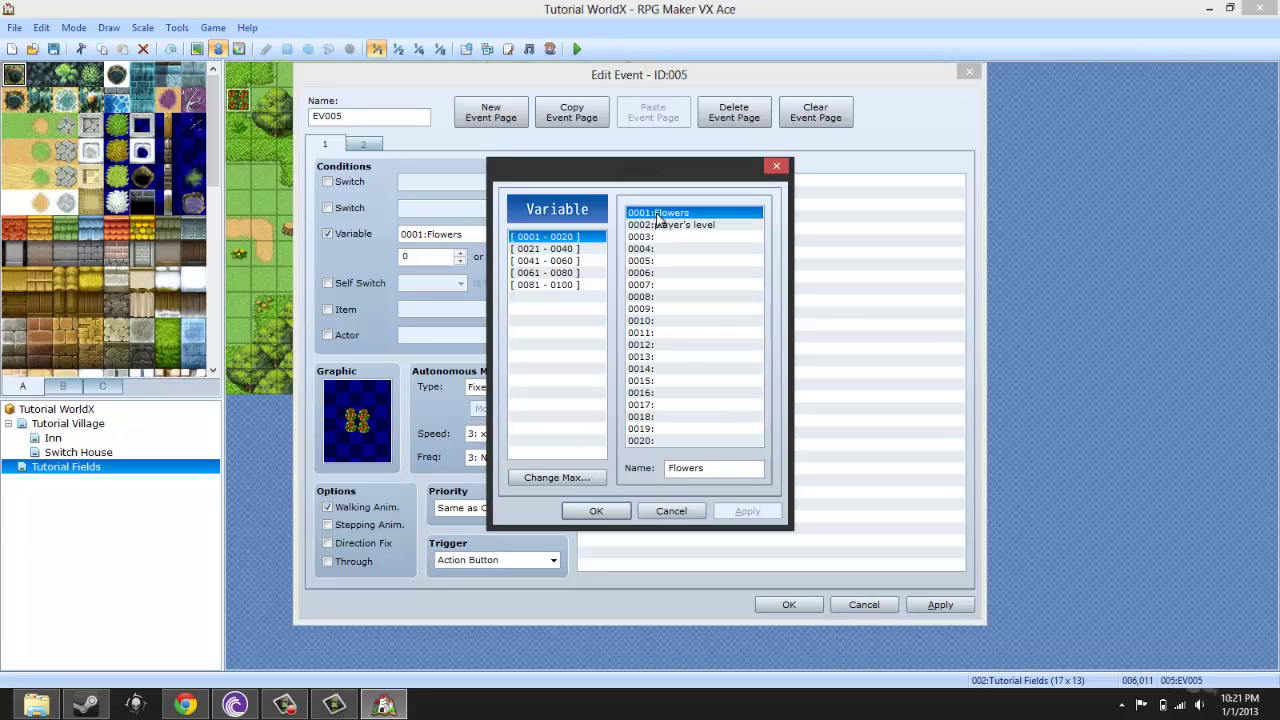
click(666, 226)
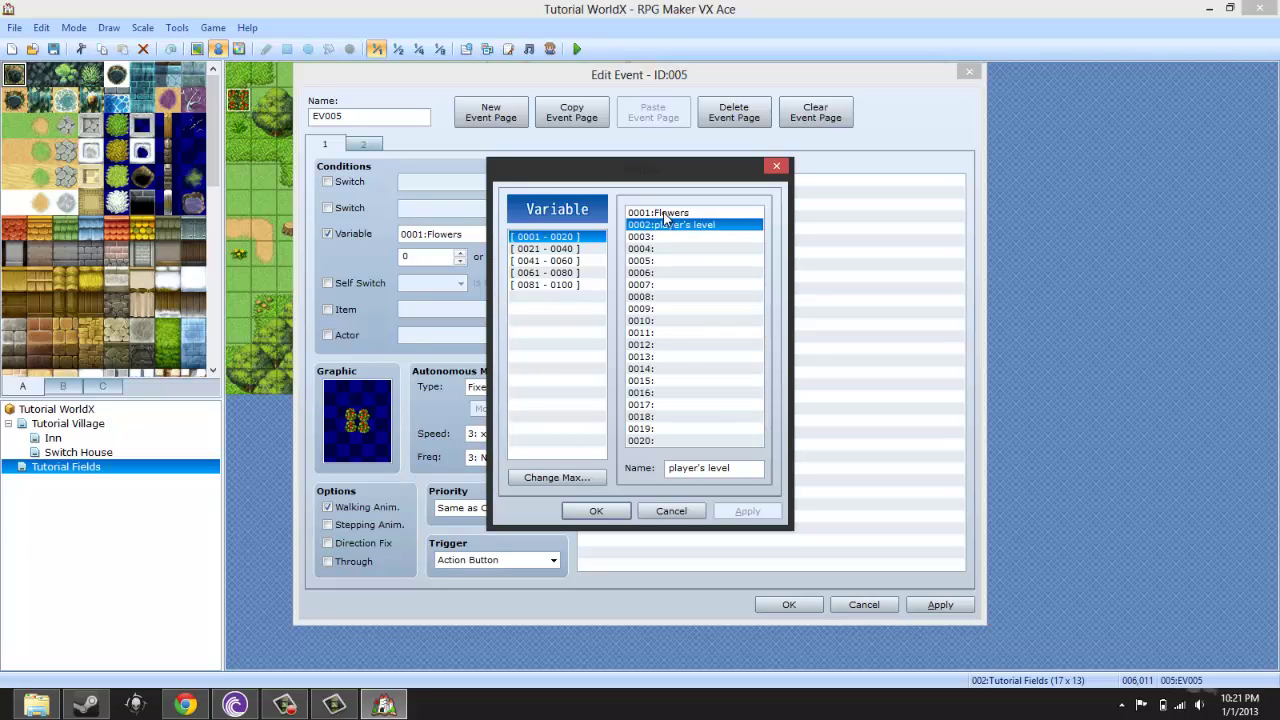
click(681, 356)
click(671, 442)
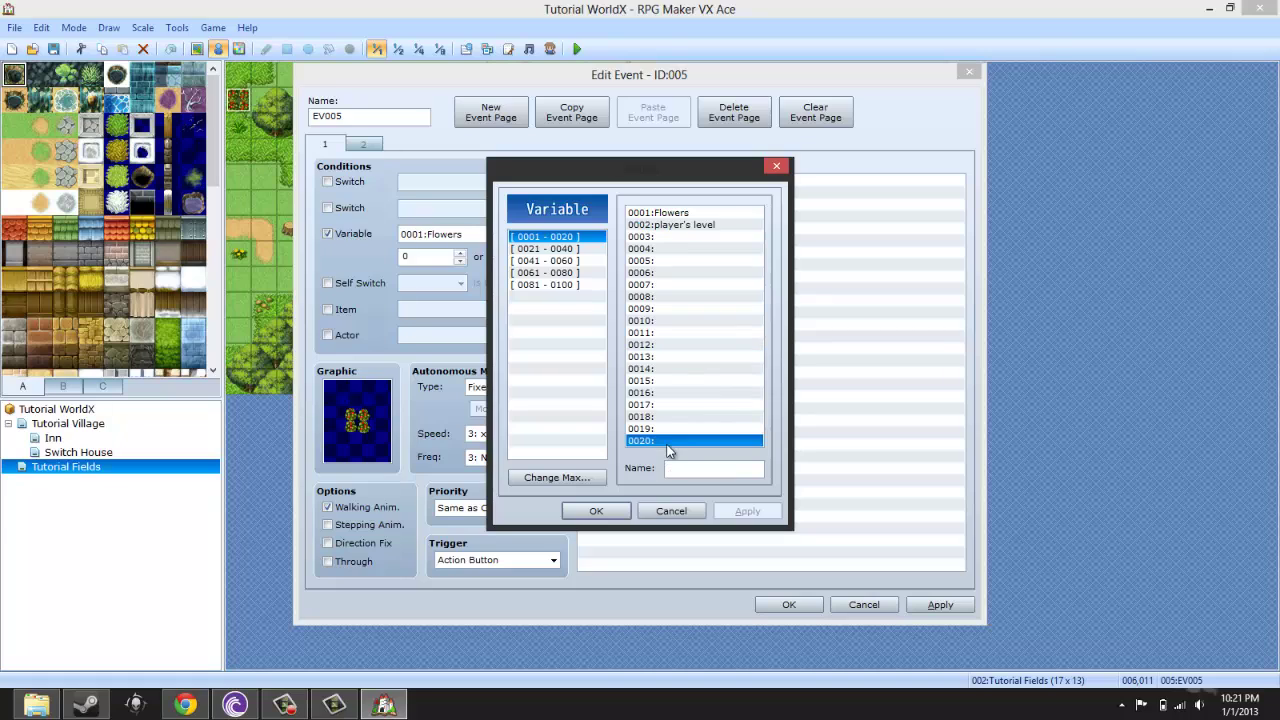
click(670, 274)
click(688, 372)
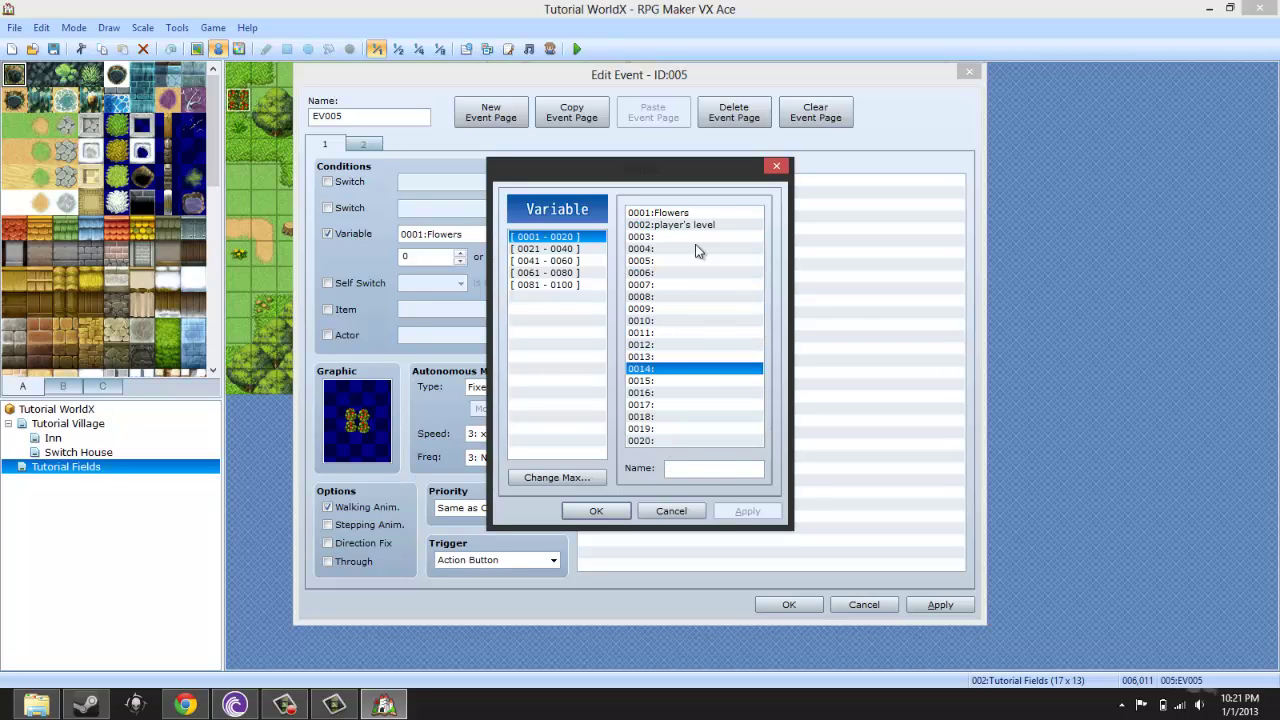
click(697, 213)
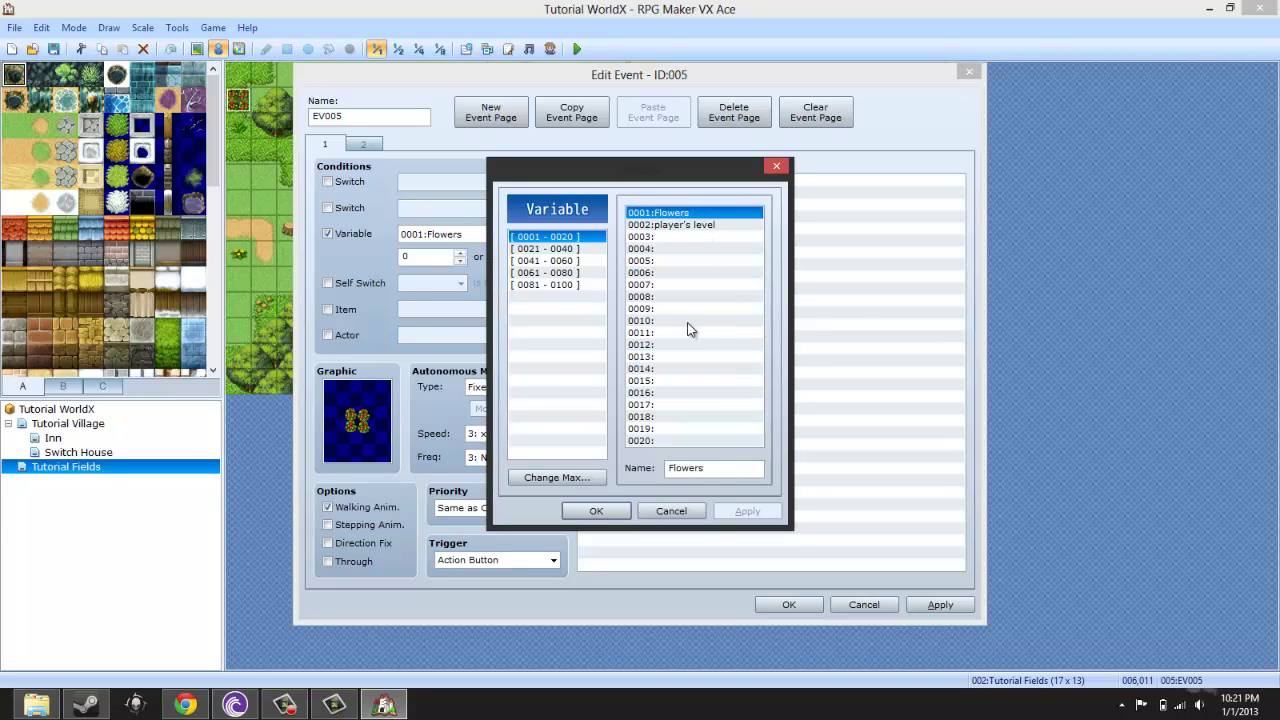
click(670, 515)
click(347, 235)
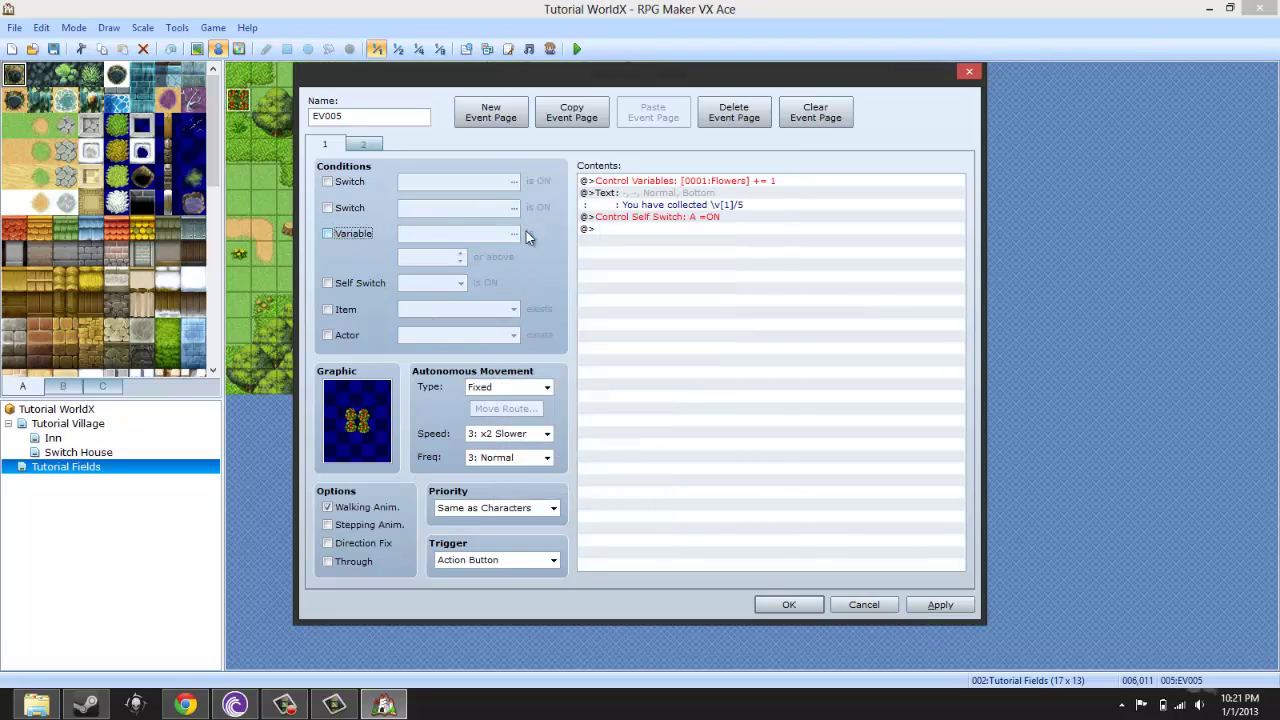
click(660, 195)
right_click(658, 192)
click(693, 220)
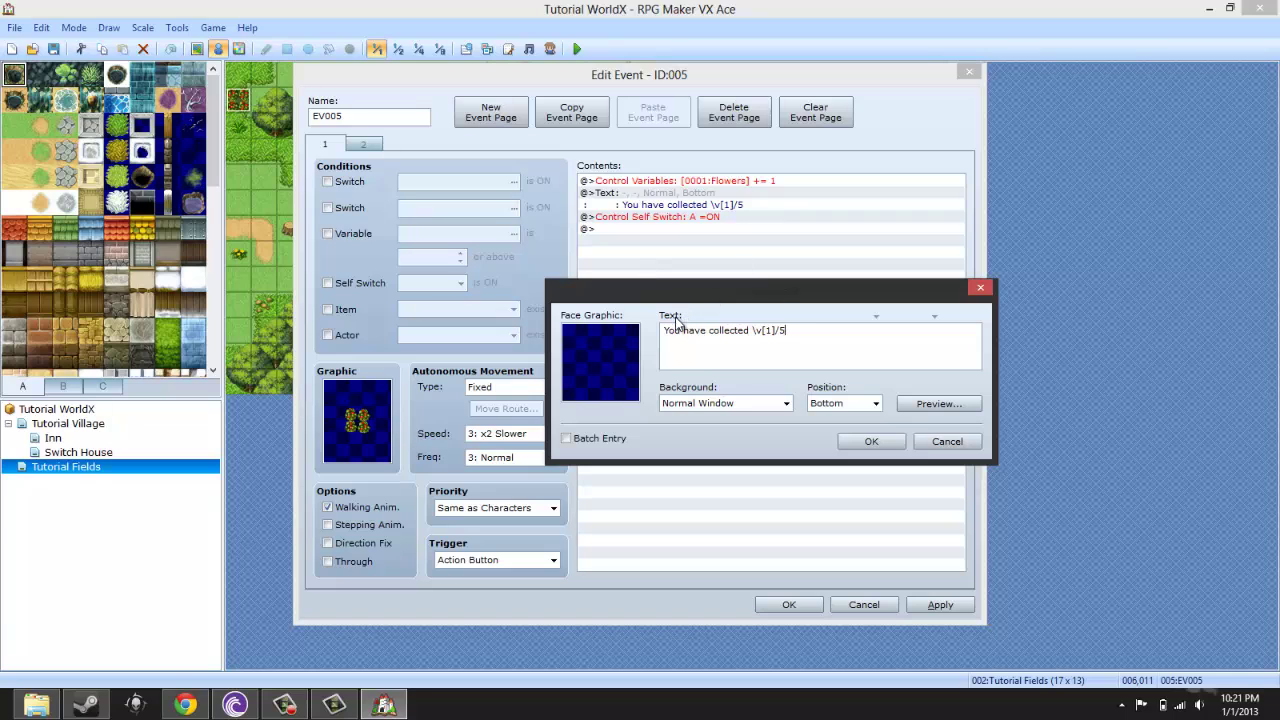
mouse_move(676, 320)
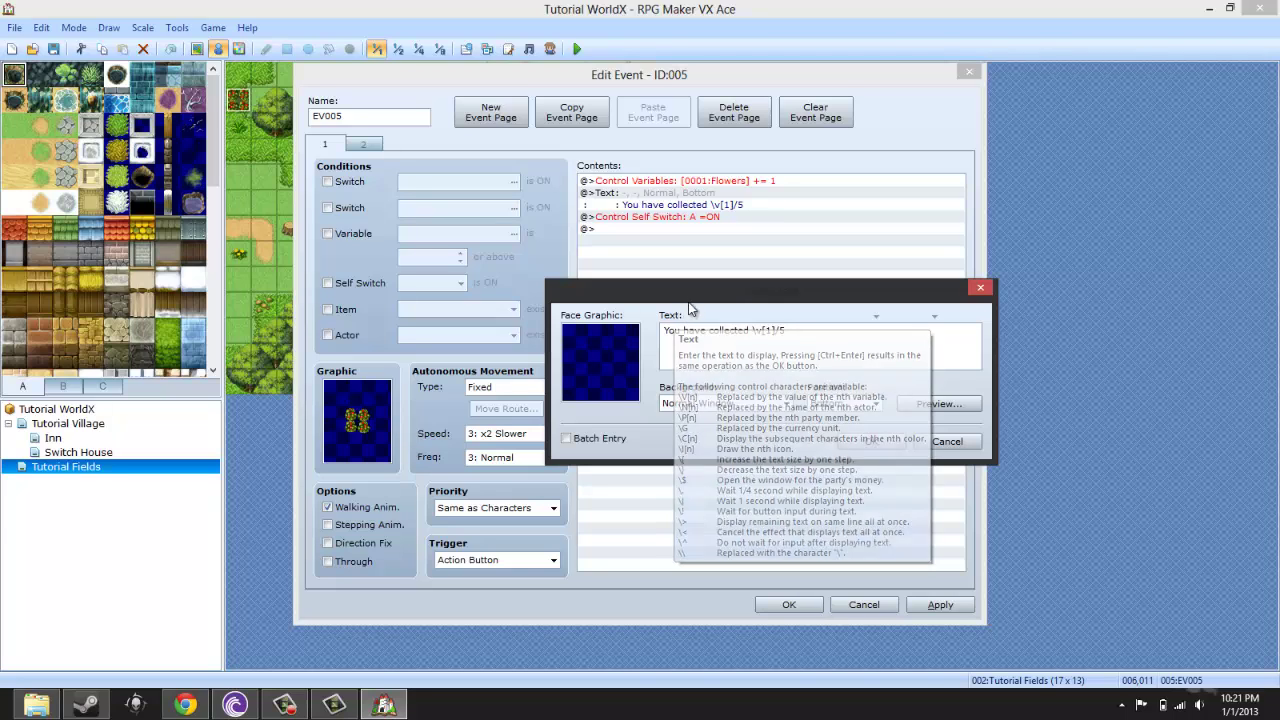
click(872, 441)
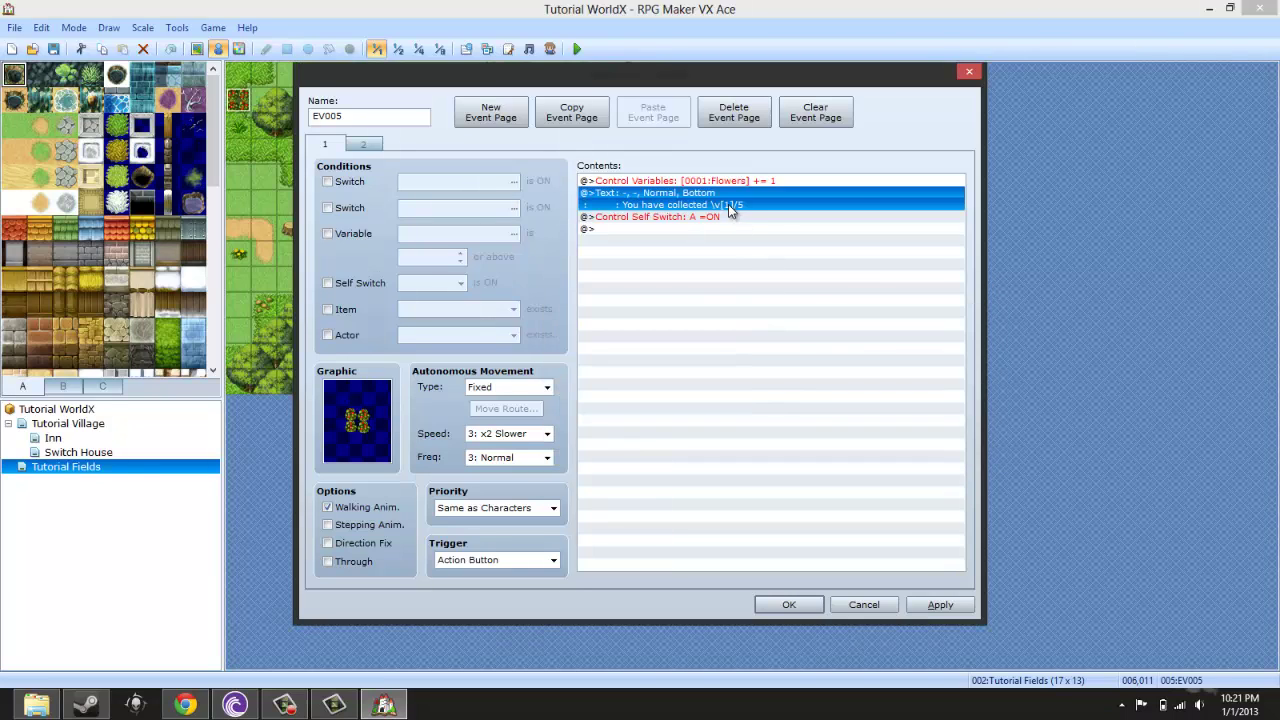
right_click(728, 204)
click(768, 273)
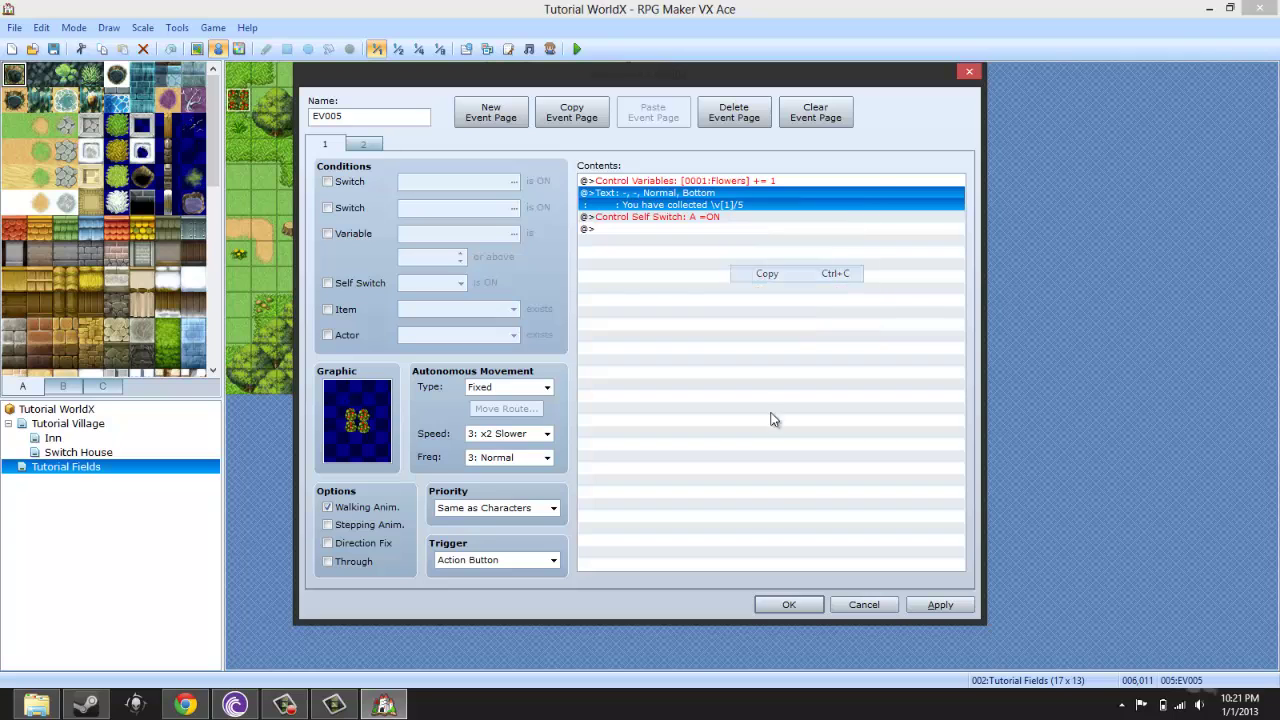
click(781, 606)
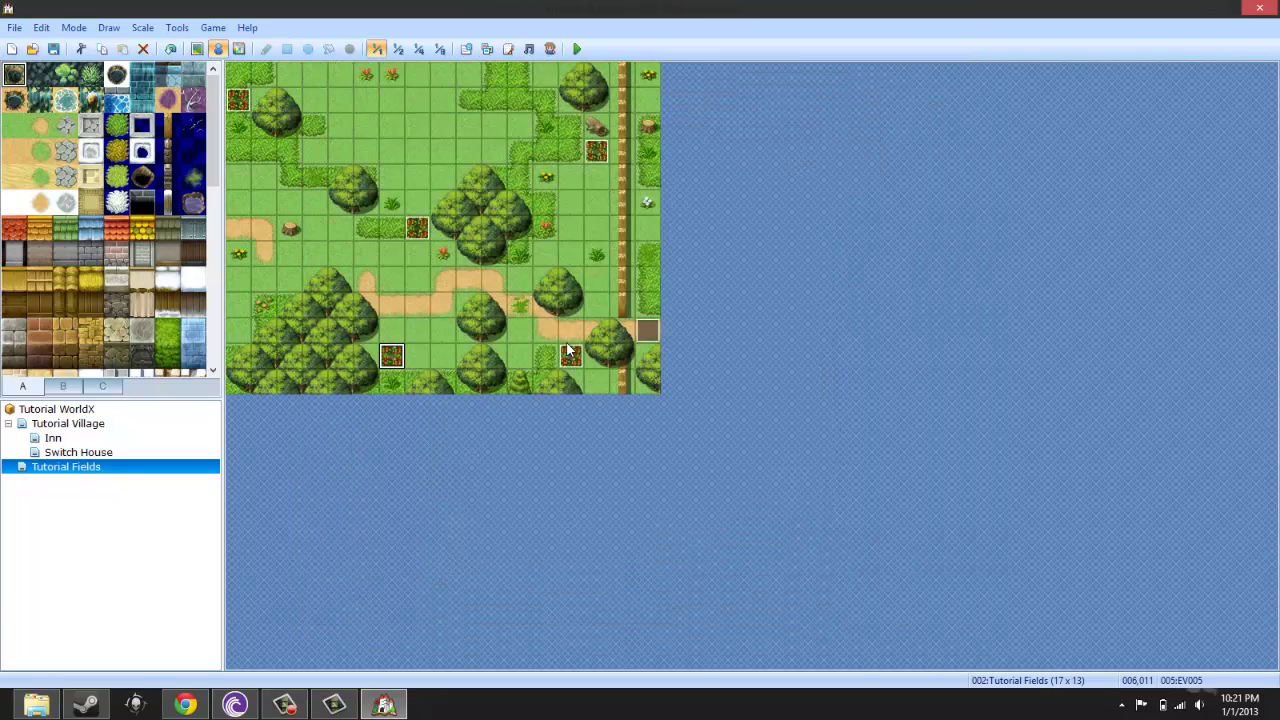
Step: Paste the collected-count message above the self switch in flower events EV004 and EV001
right_click(571, 360)
click(605, 366)
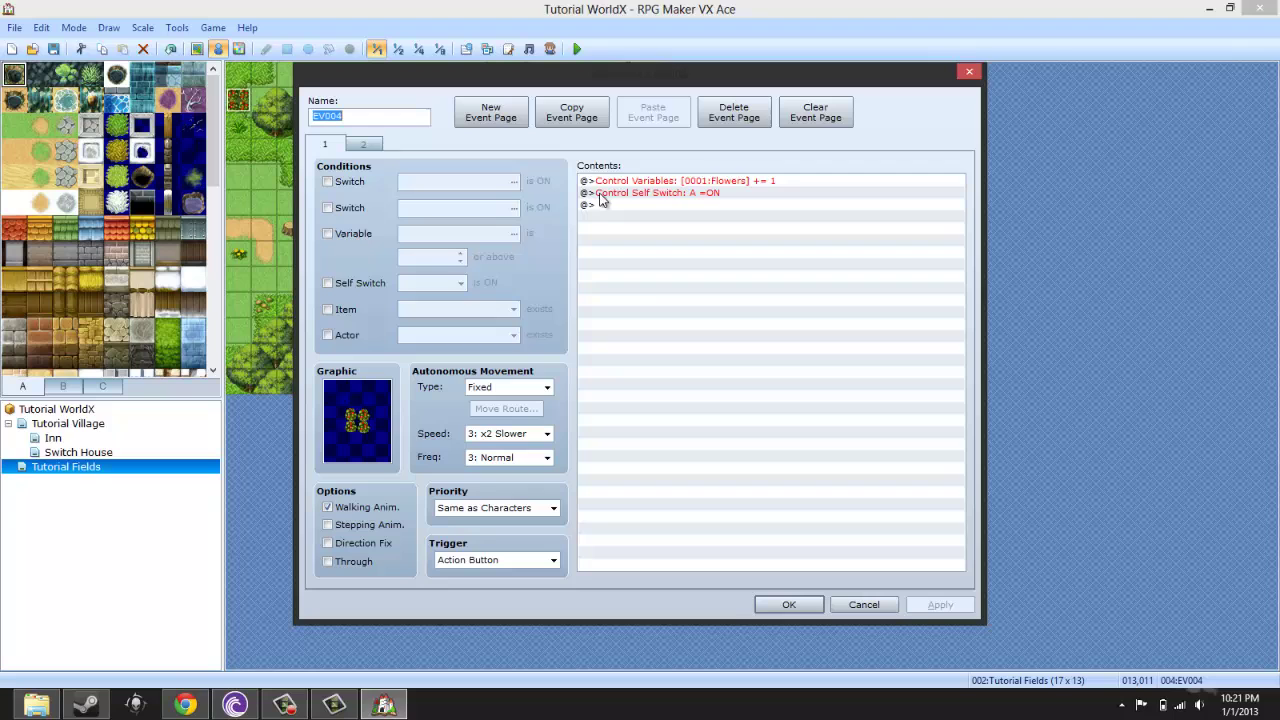
right_click(607, 195)
click(677, 286)
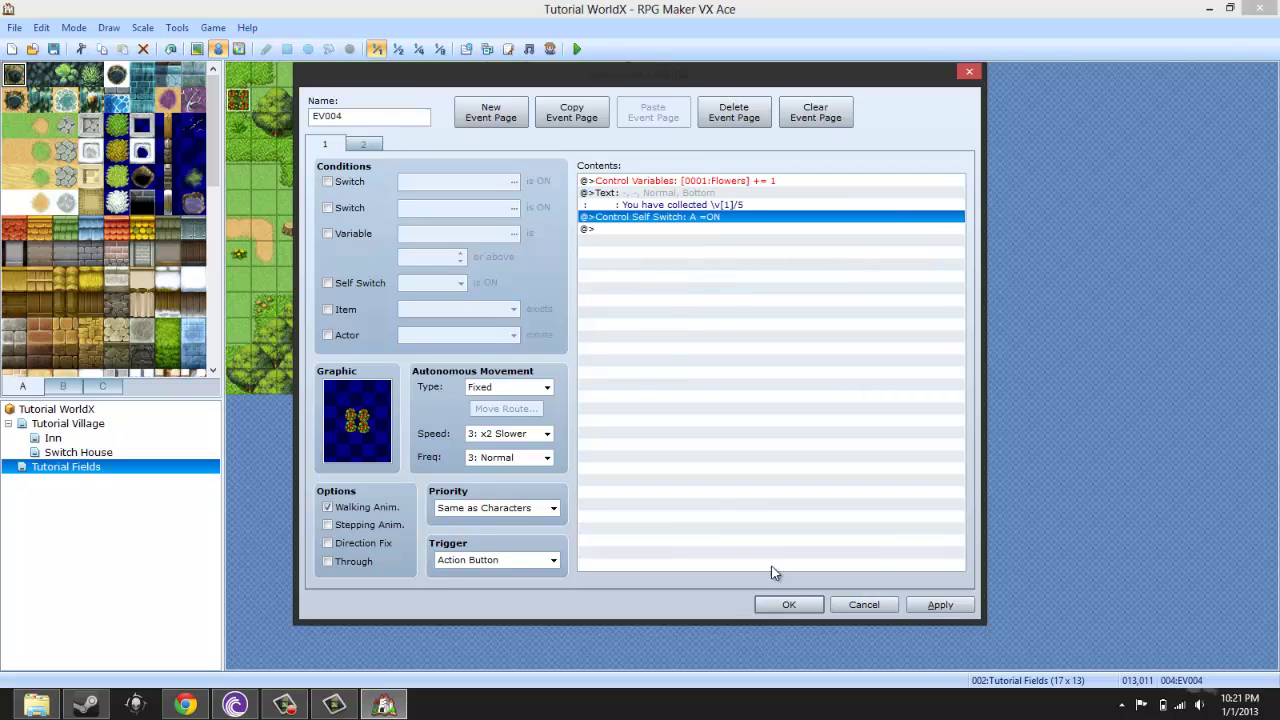
click(786, 604)
right_click(424, 229)
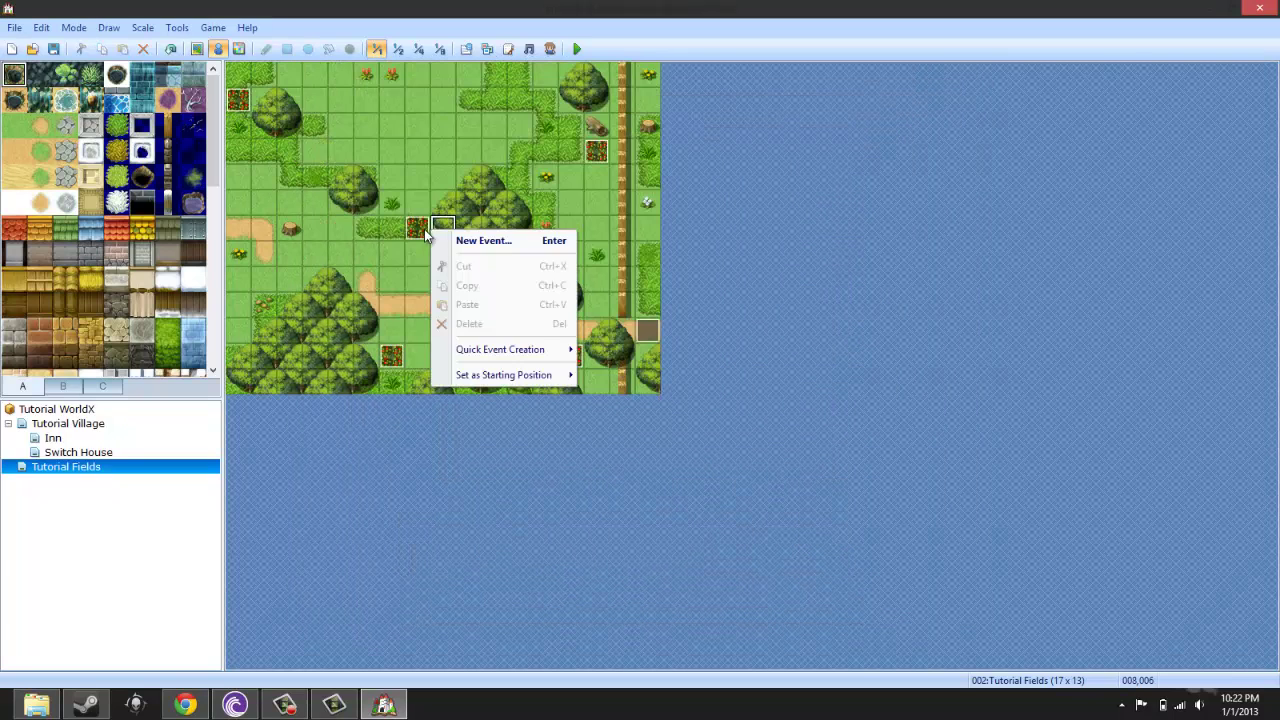
click(472, 241)
click(625, 193)
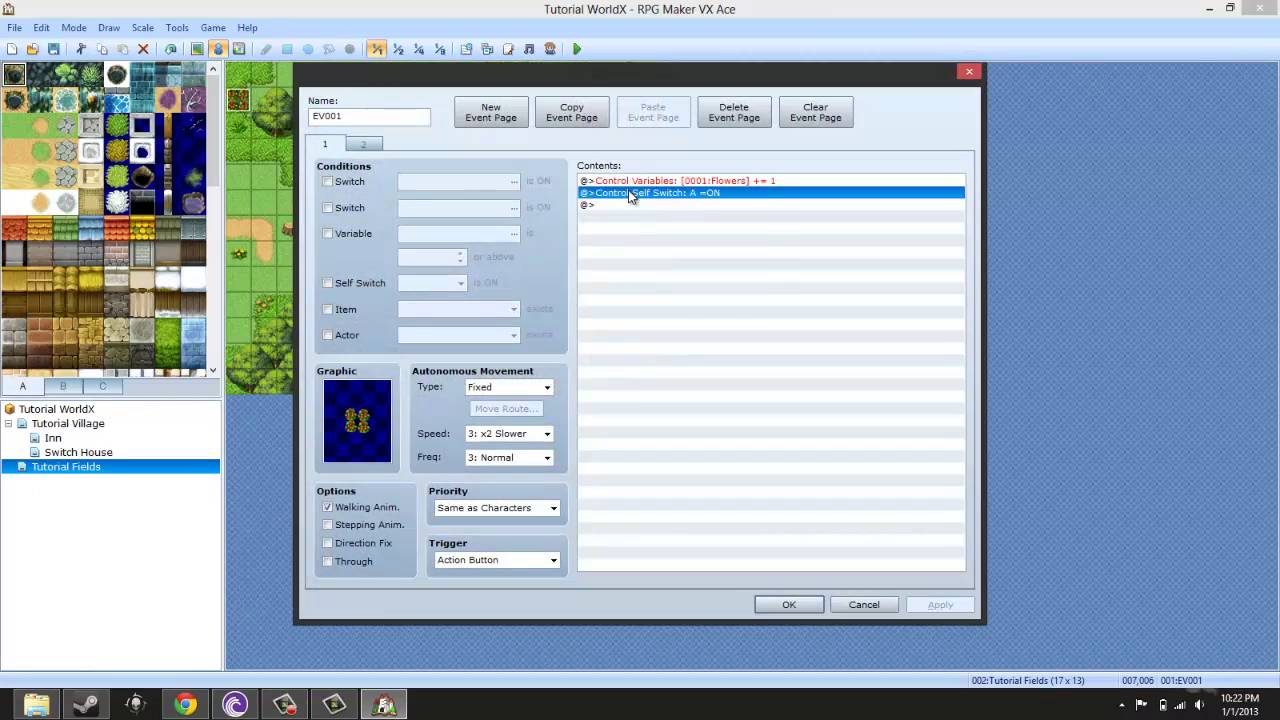
right_click(629, 193)
click(672, 284)
click(801, 599)
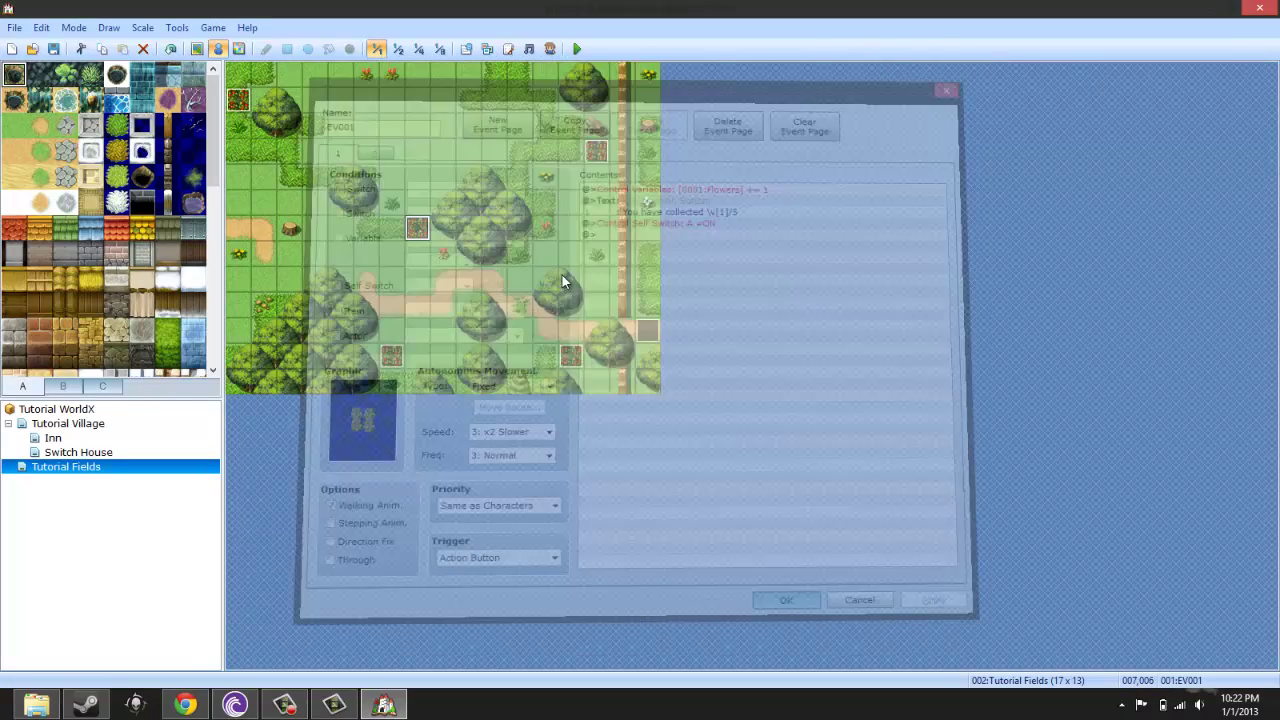
Step: Paste the same message above the self switch in flower events EV003 and EV002
right_click(605, 155)
click(645, 162)
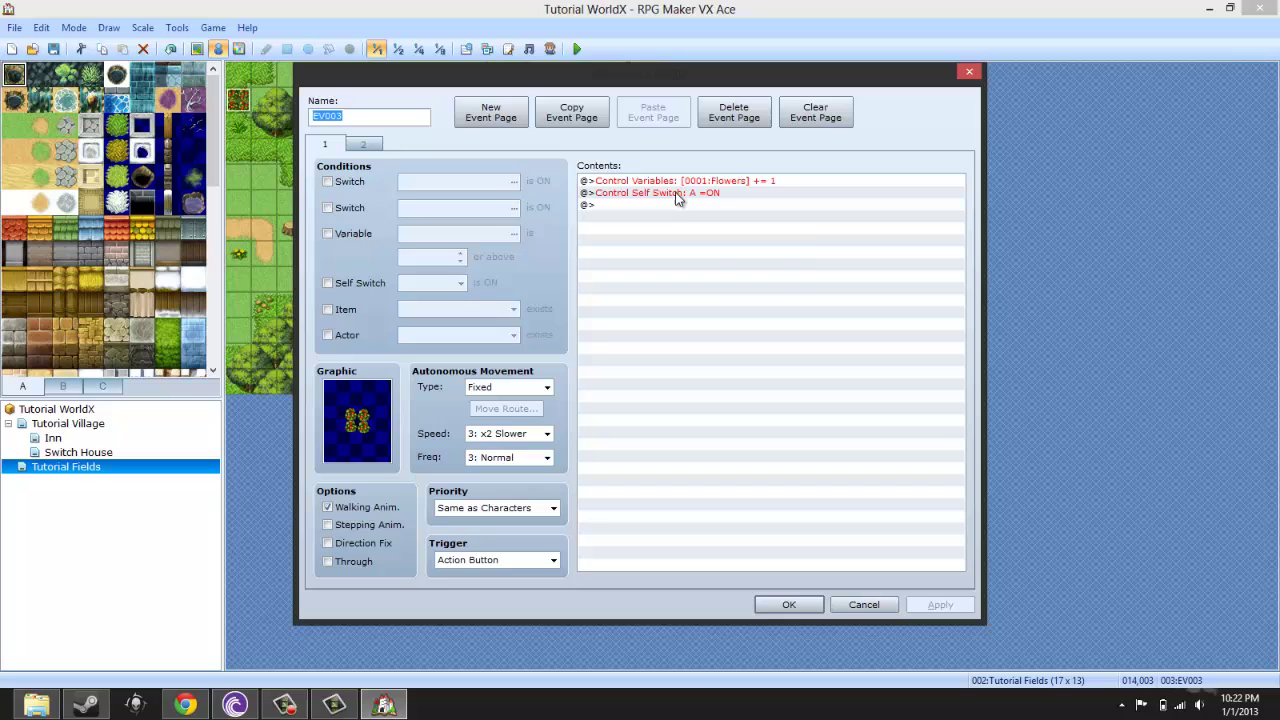
right_click(677, 195)
click(714, 279)
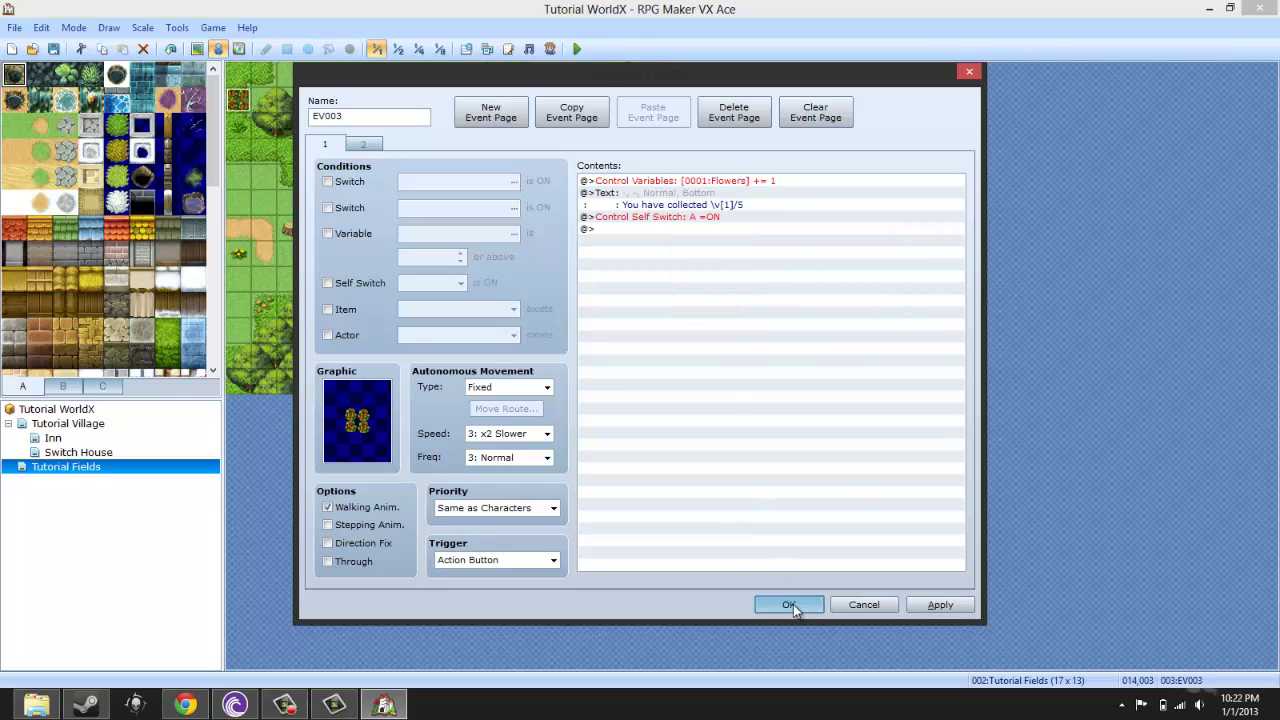
click(792, 604)
right_click(238, 97)
click(284, 103)
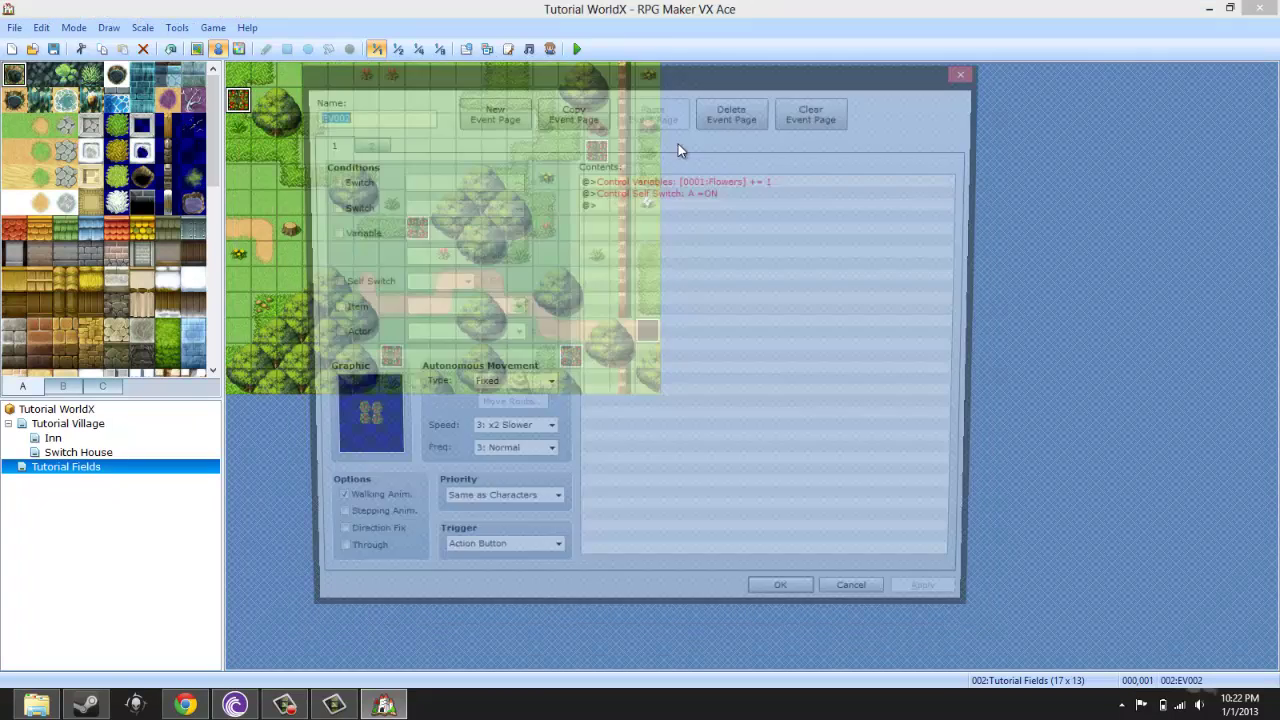
right_click(672, 195)
click(720, 279)
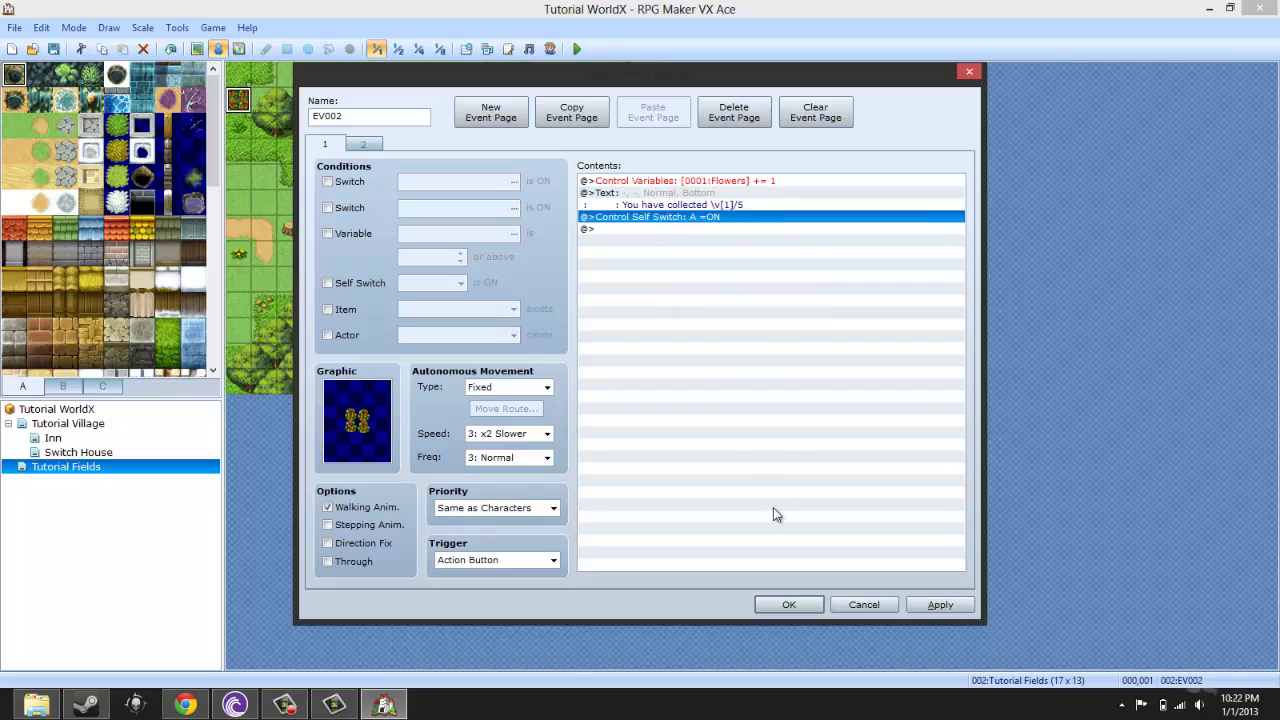
click(789, 604)
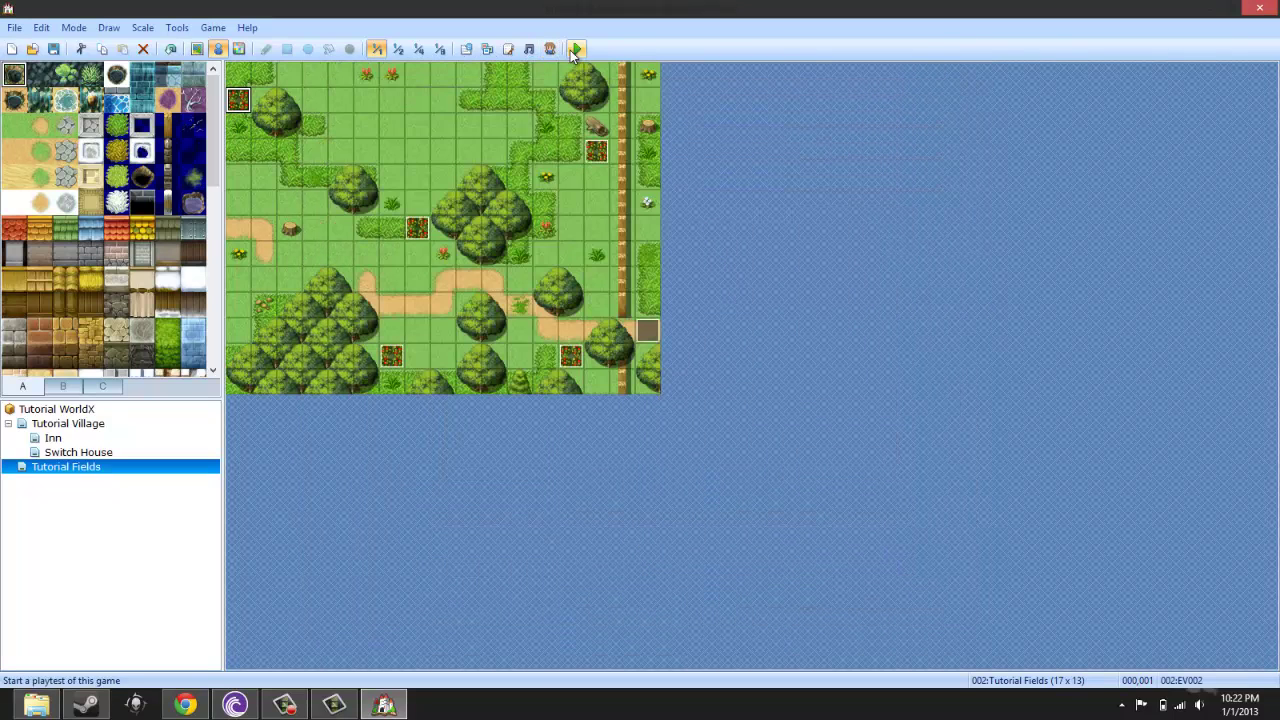
Step: Save the project and playtest a new game, dismissing the villager's thank-you message
click(576, 50)
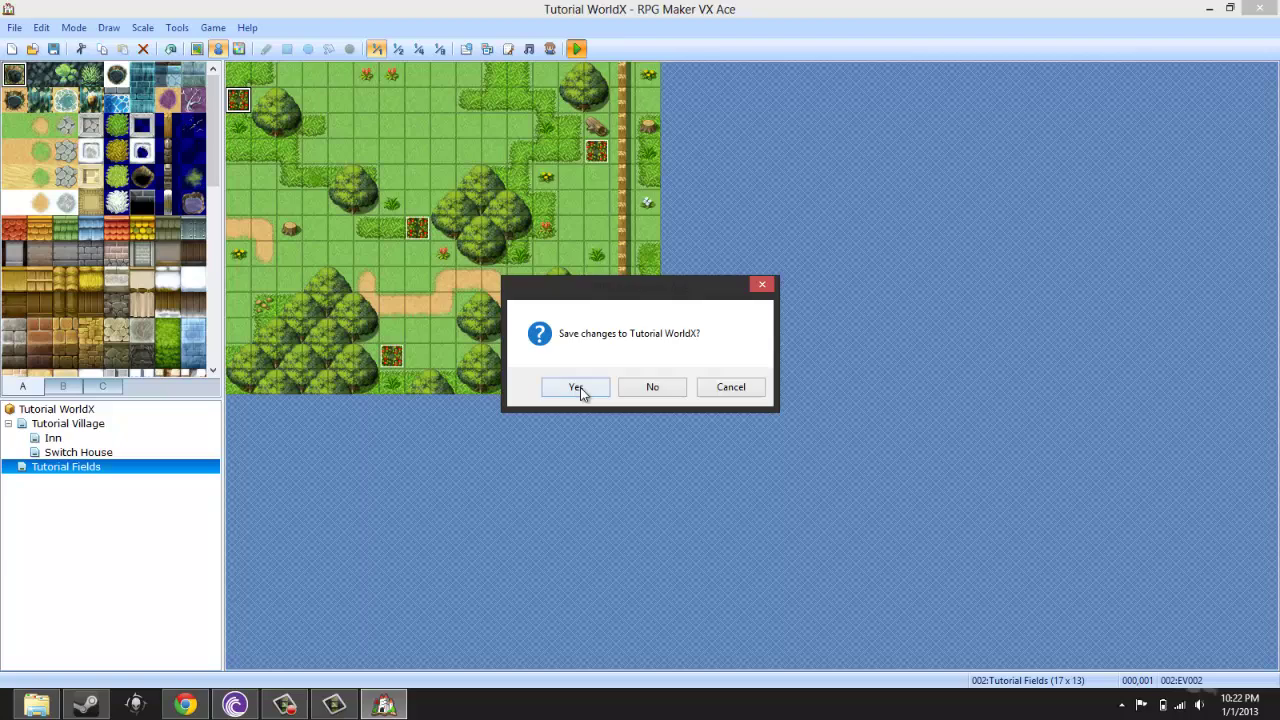
click(578, 389)
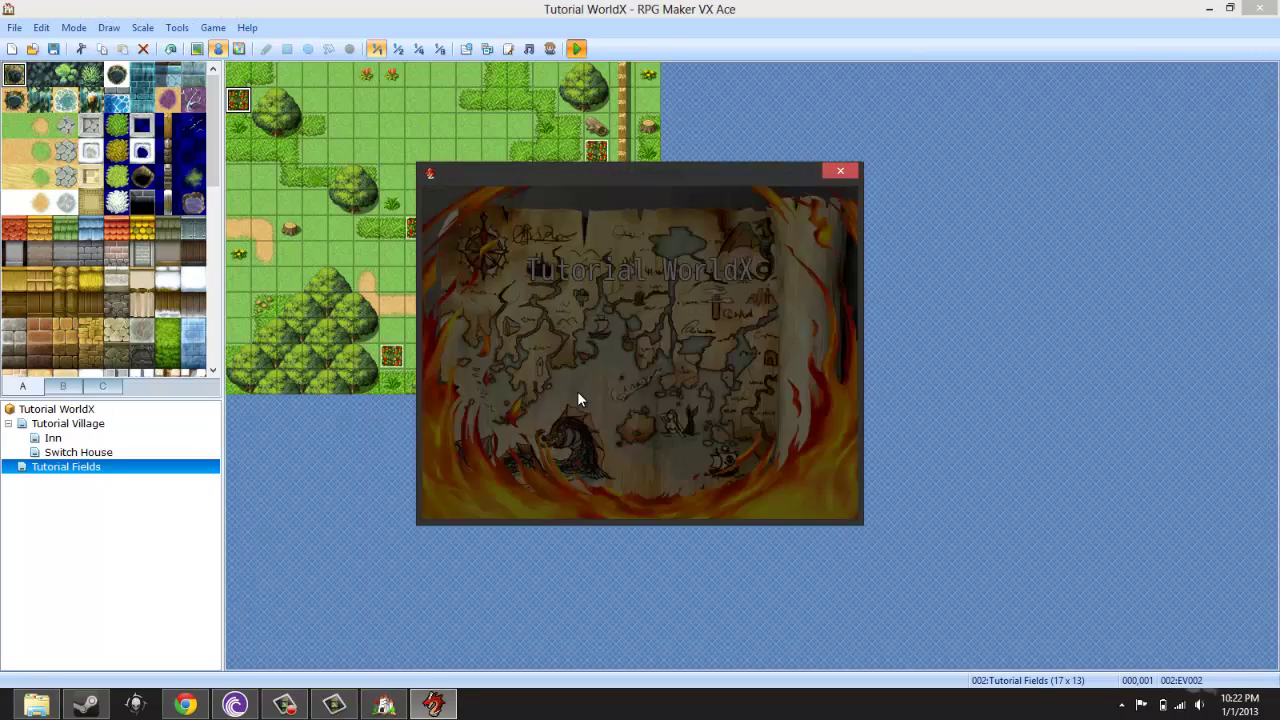
key(Return)
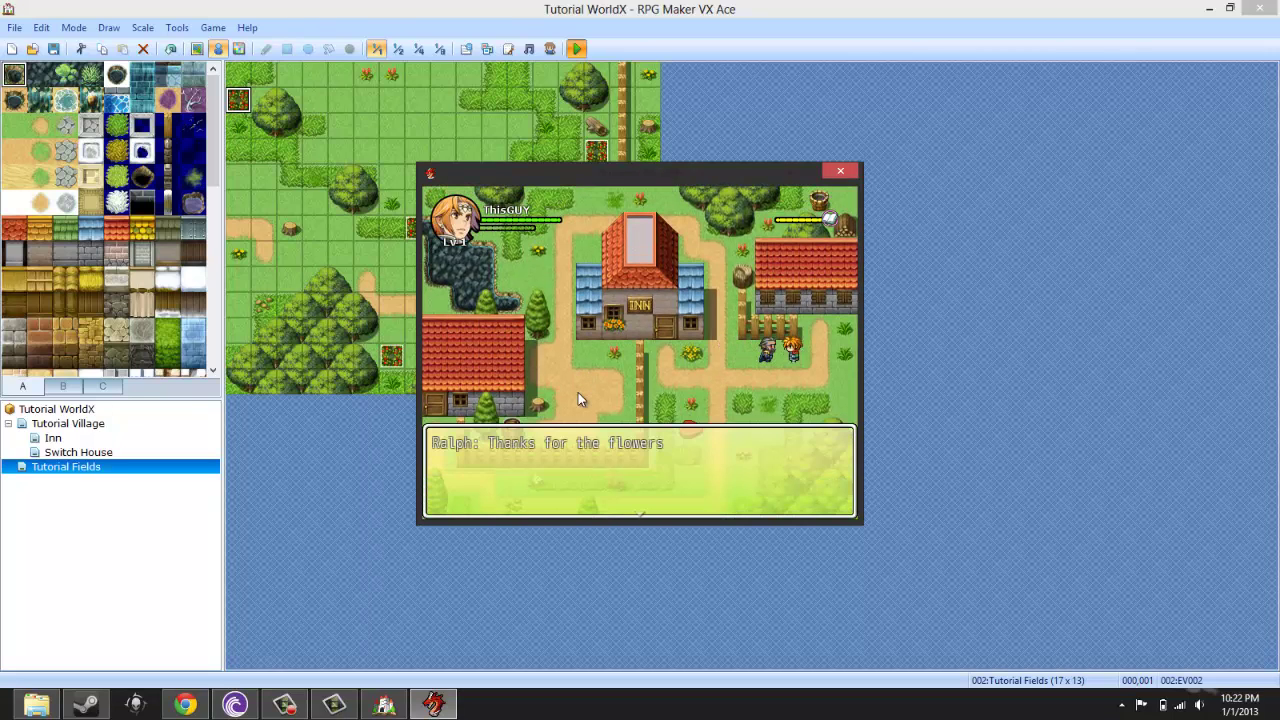
key(Return)
Step: Walk the hero left and down through the village out to Tutorial Fields
key(Left)
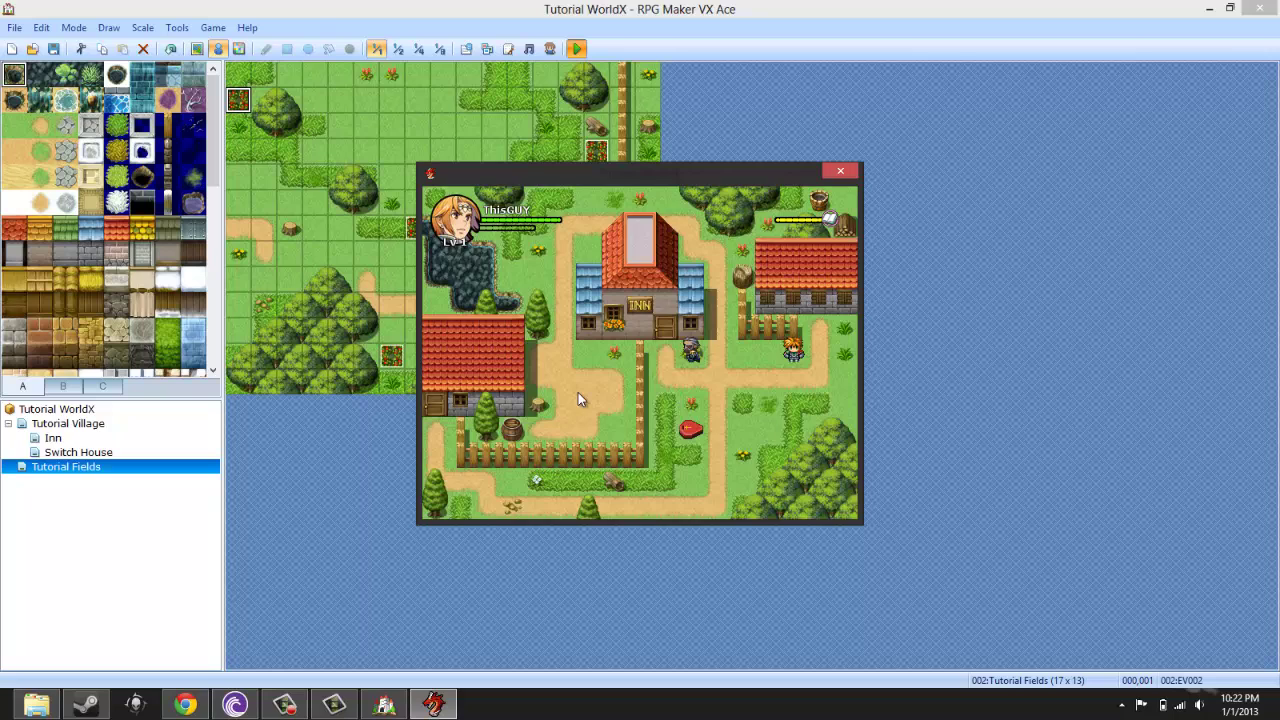
key(Down)
key(Down)
key(Down)
key(Down)
key(Left)
key(Left)
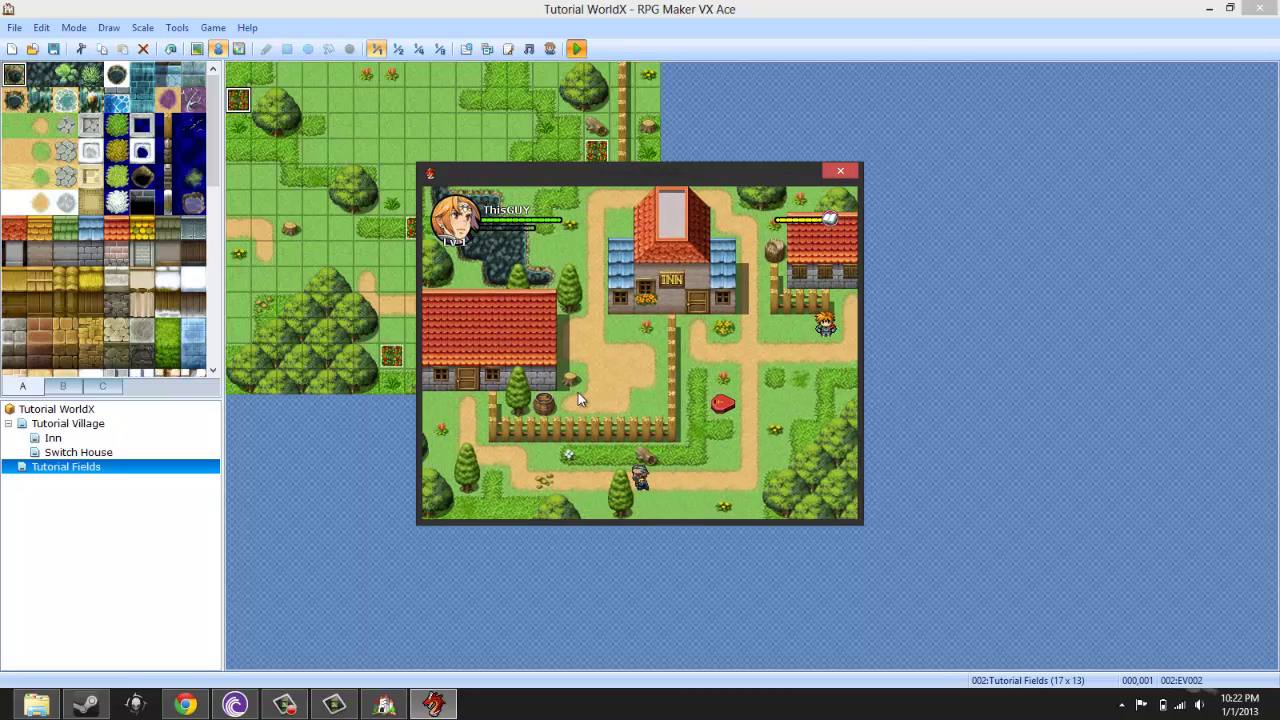
key(Left)
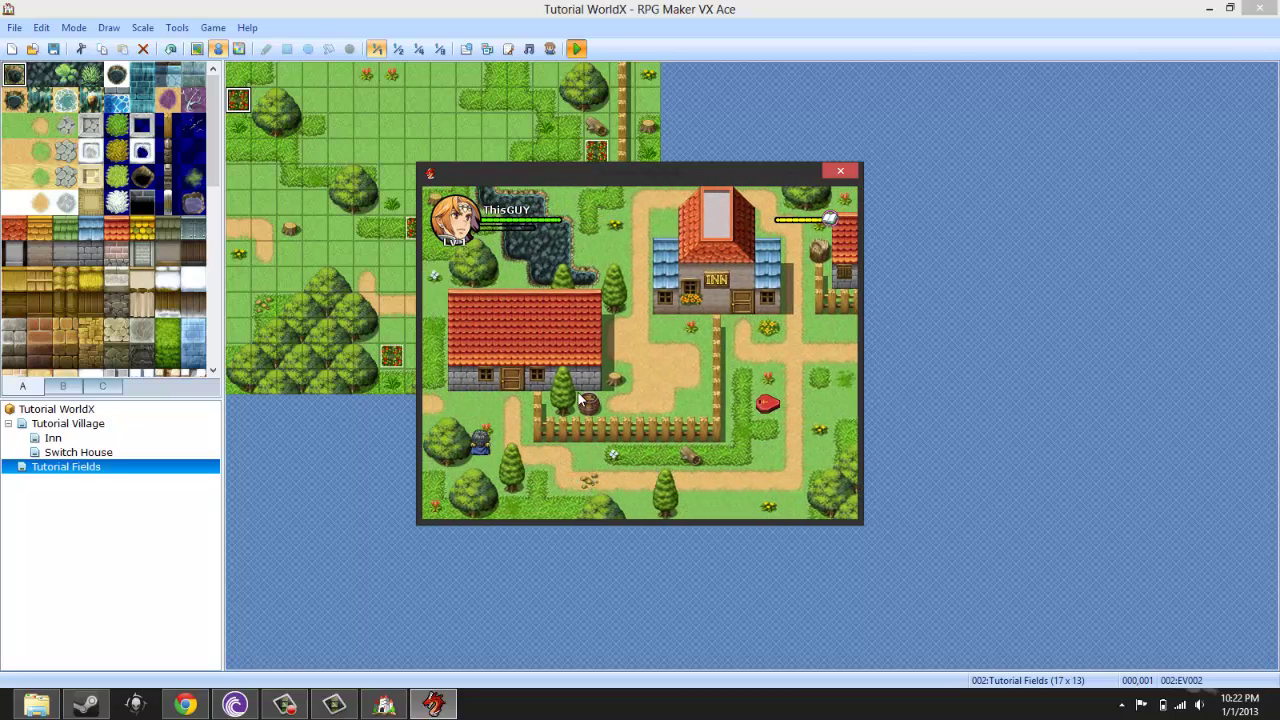
key(Up)
Step: Walk into Tutorial Fields and collect the first flowers, closing the 1/5 count message
key(Left)
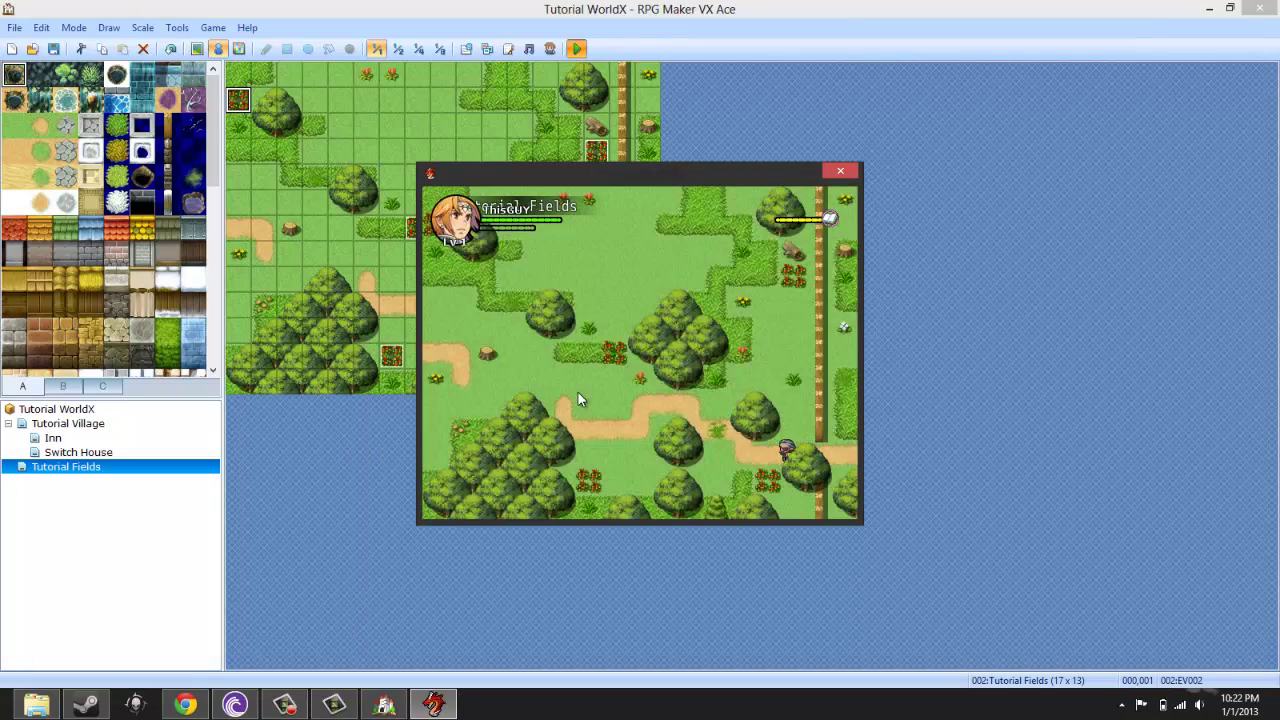
key(Left)
key(space)
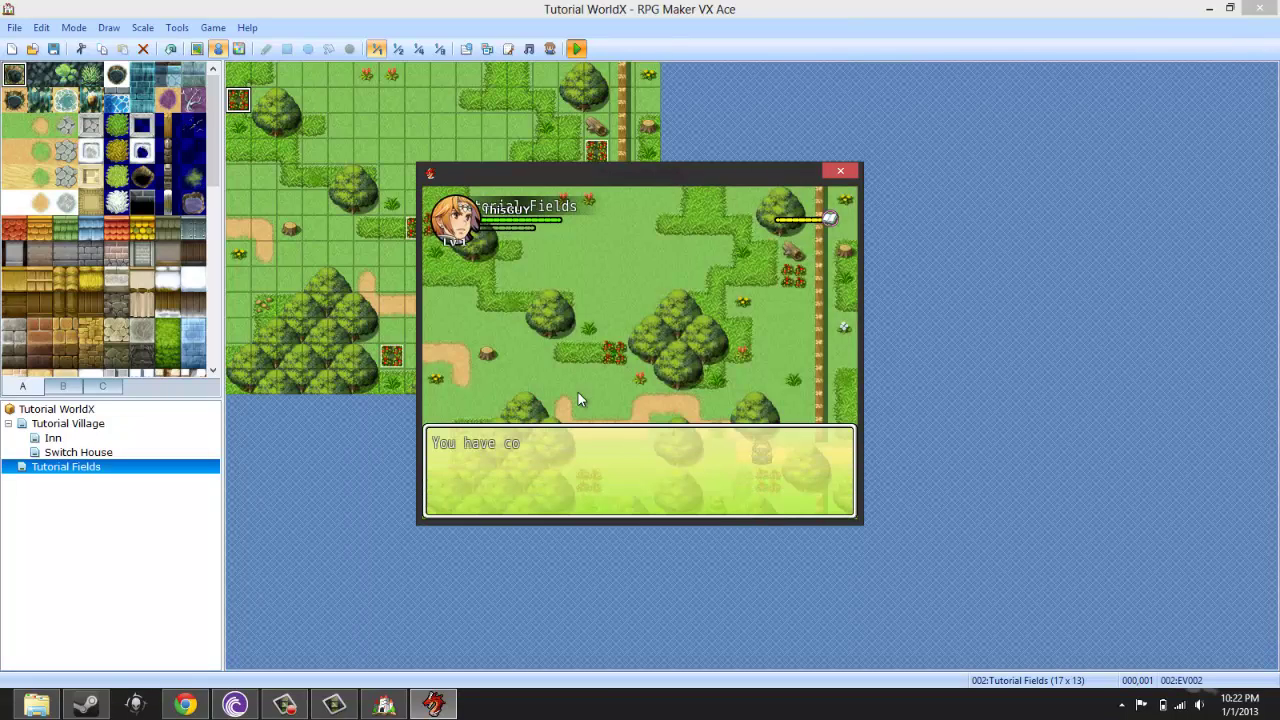
key(space)
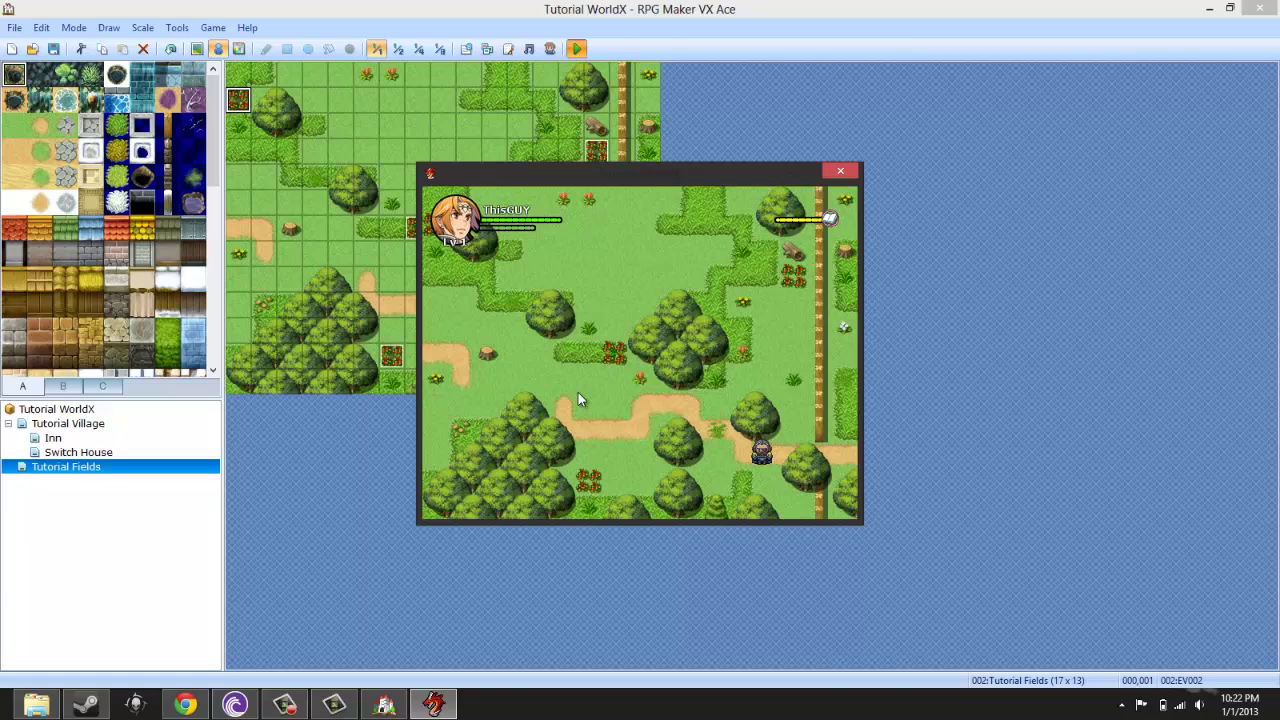
key(Left)
key(Down)
key(Up)
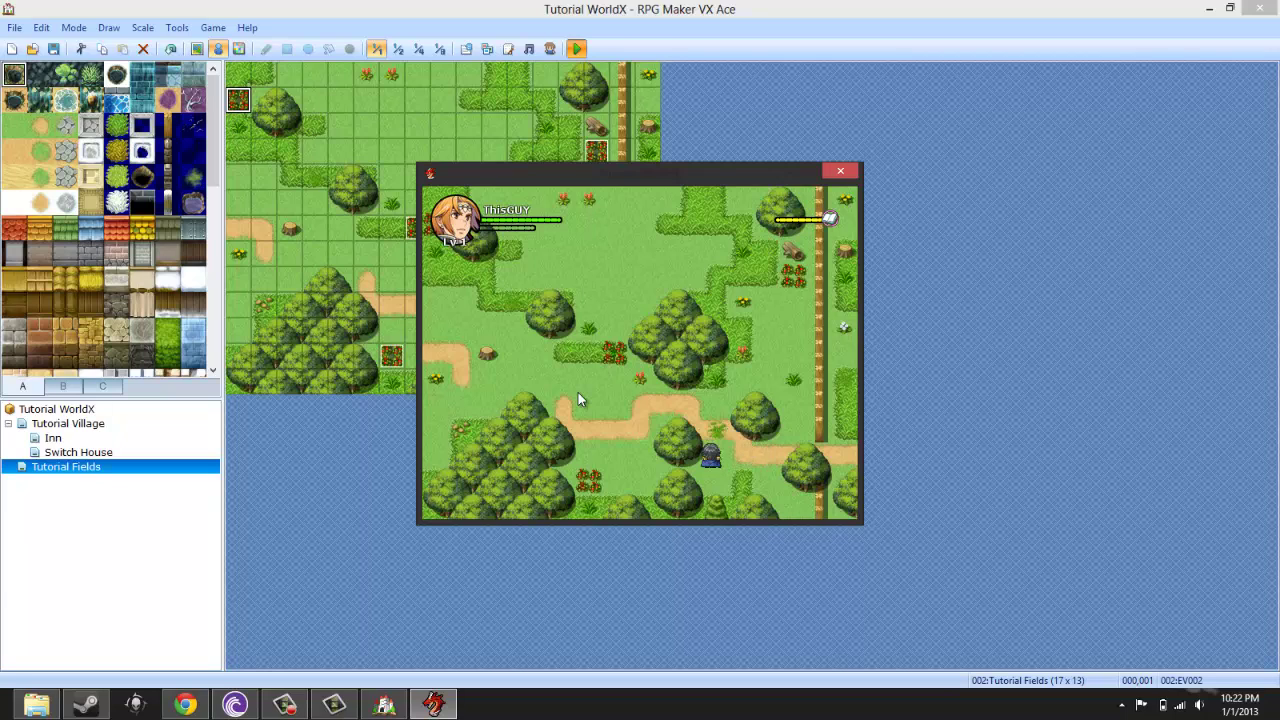
key(Left)
key(Down)
key(space)
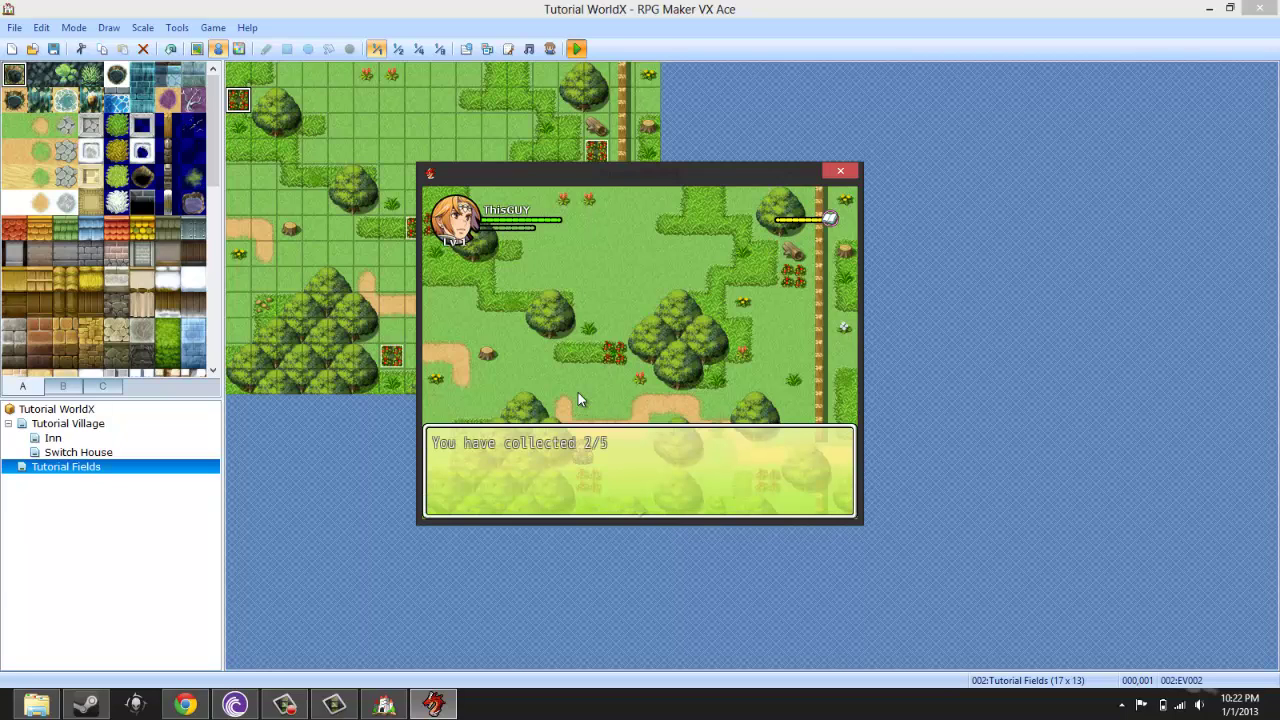
key(space)
Step: Collect more flowers across the field, watching the count rise through 2/5 to 3/5
key(Up)
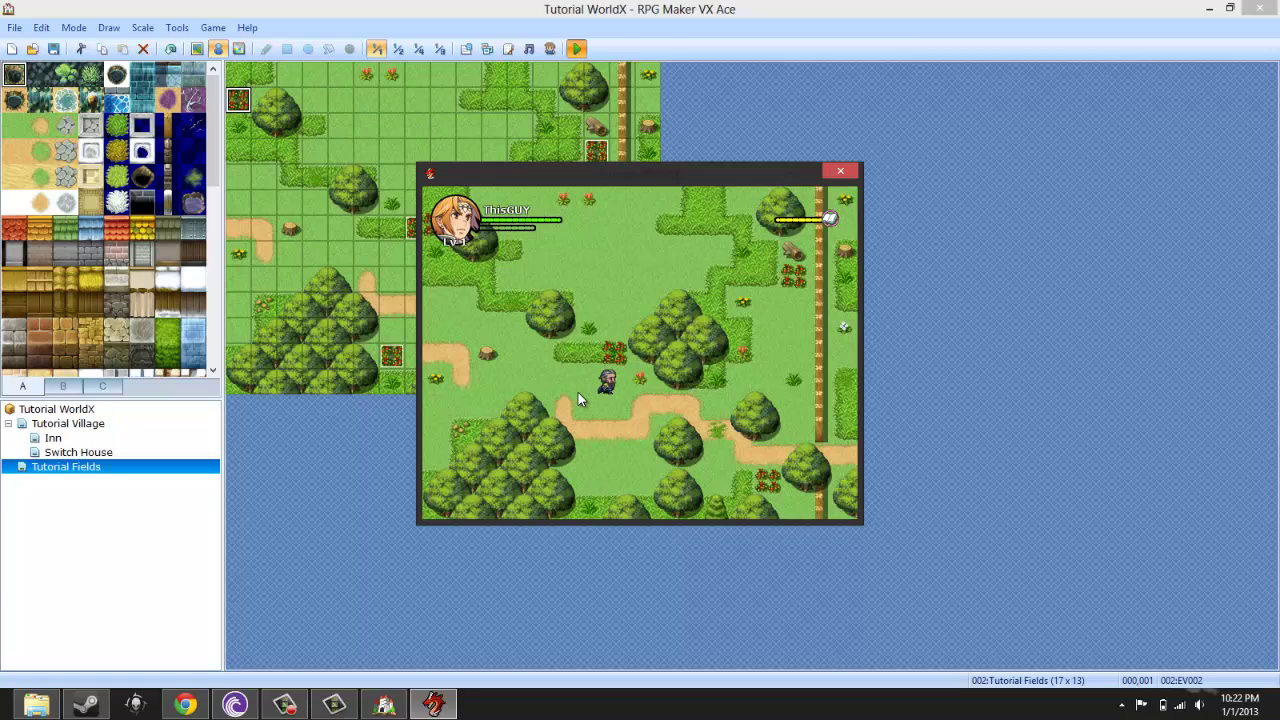
key(Up)
key(space)
key(space)
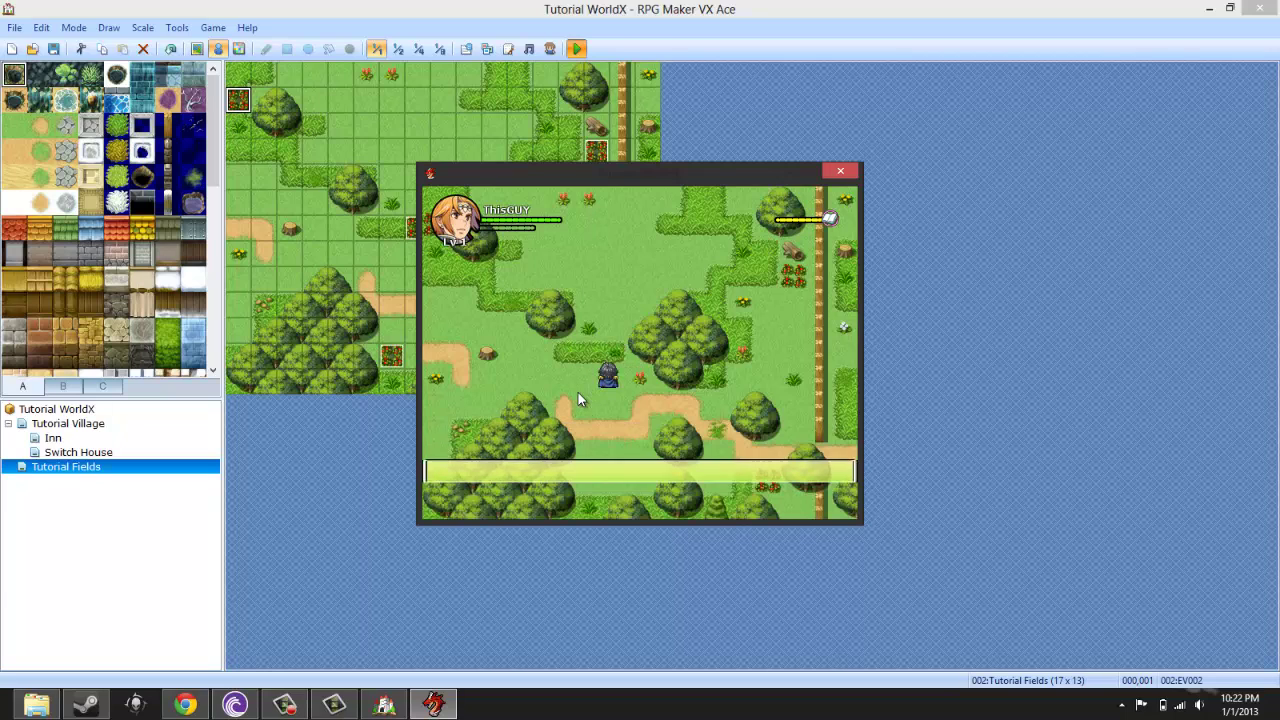
key(Left)
key(Up)
key(Down)
key(Down)
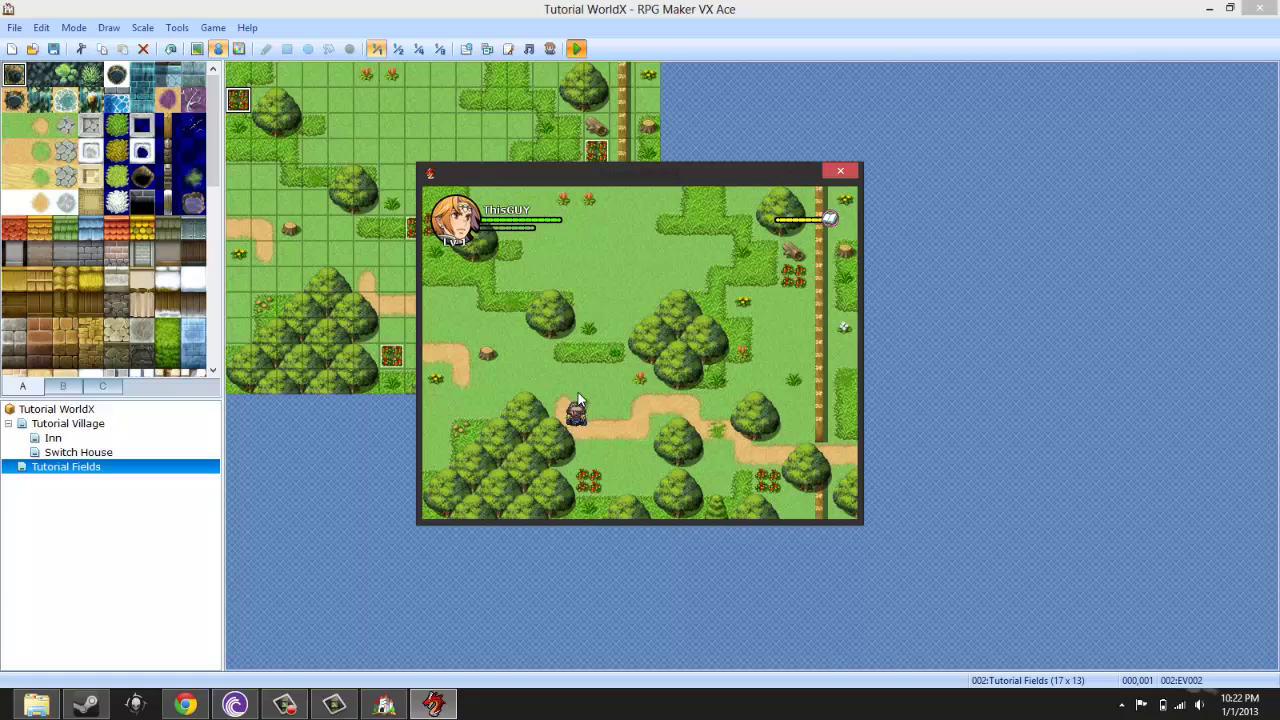
key(Down)
key(Right)
key(Down)
key(space)
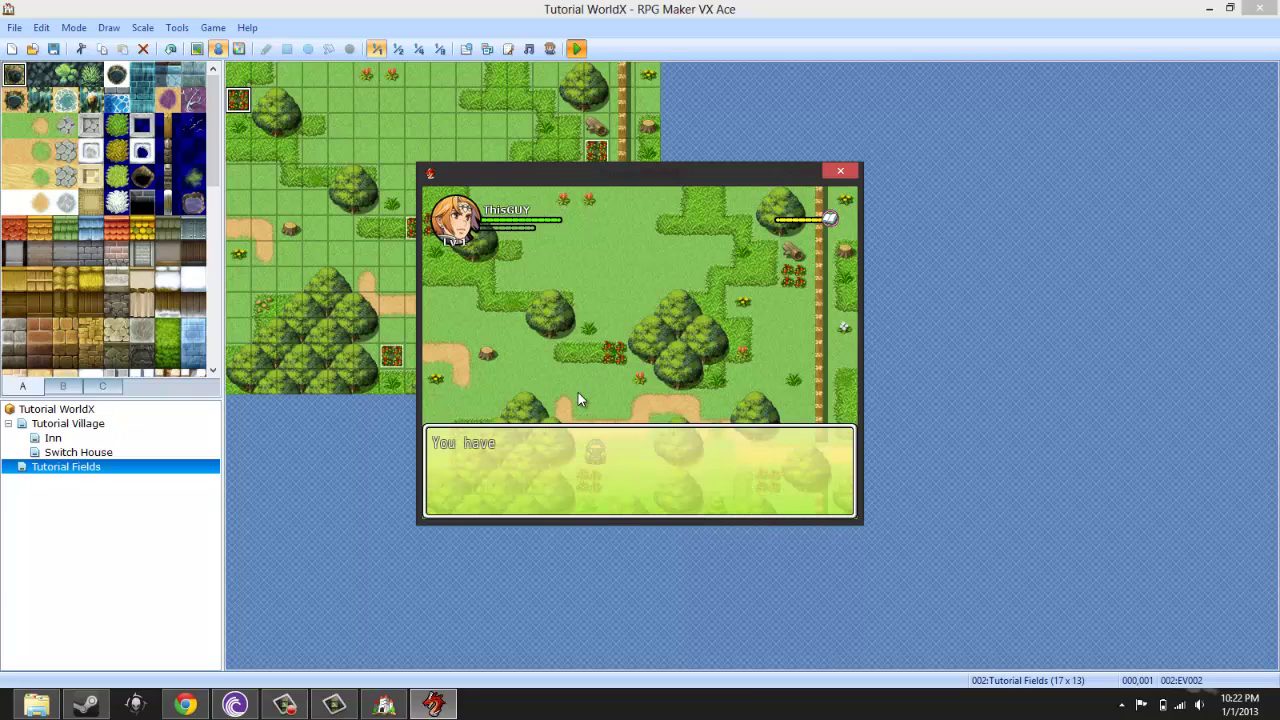
key(space)
key(Right)
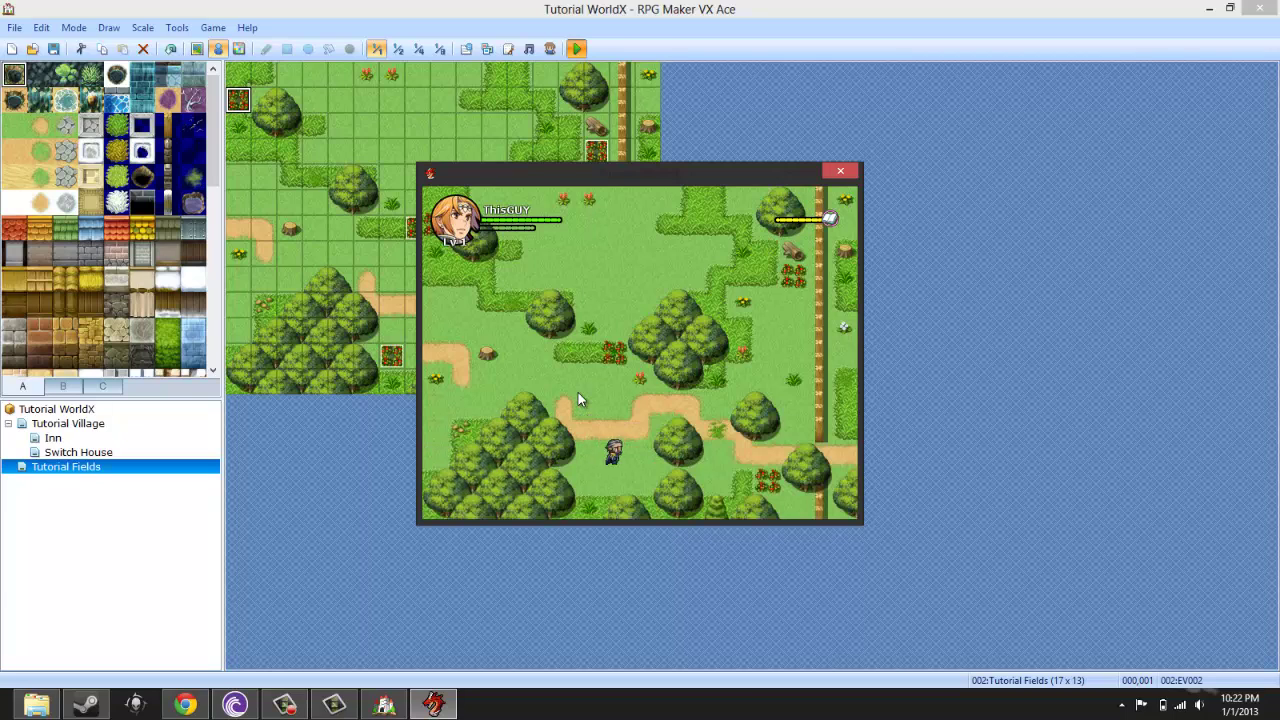
key(Up)
key(space)
key(space)
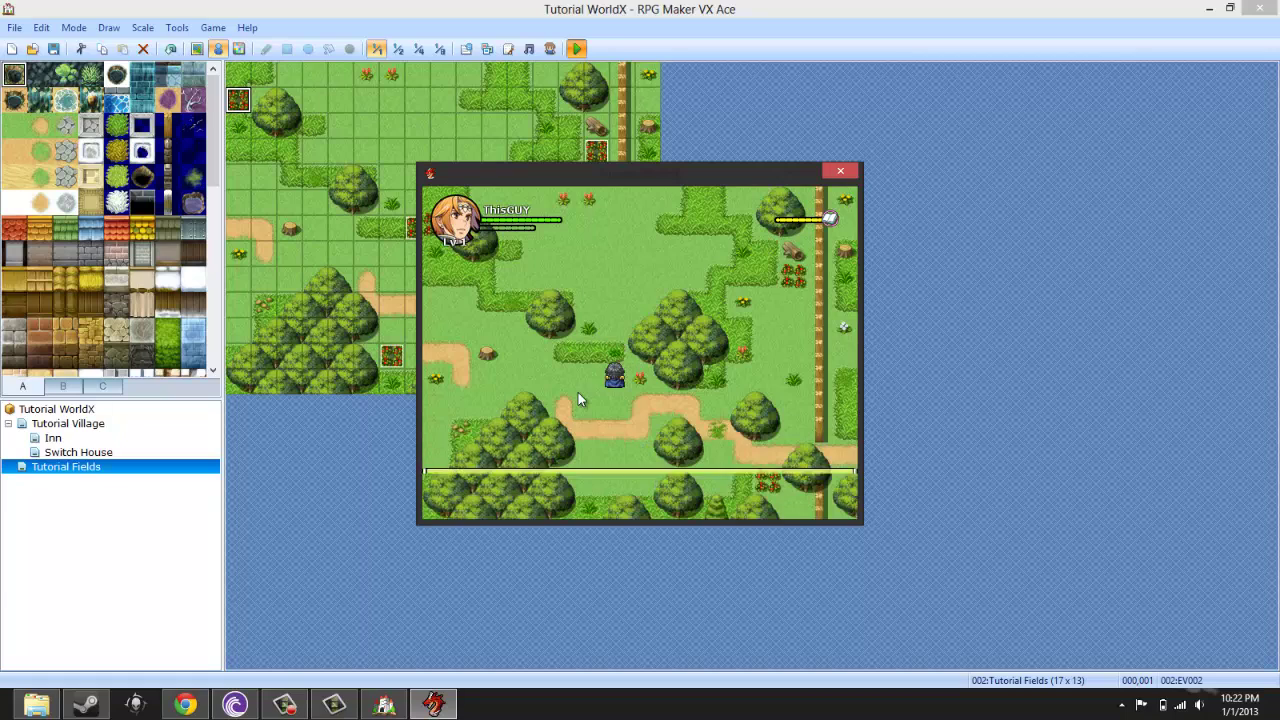
Step: Pick further flower patches to reach 4/5, then walk off the field toward the village
key(Right)
key(Left)
key(Down)
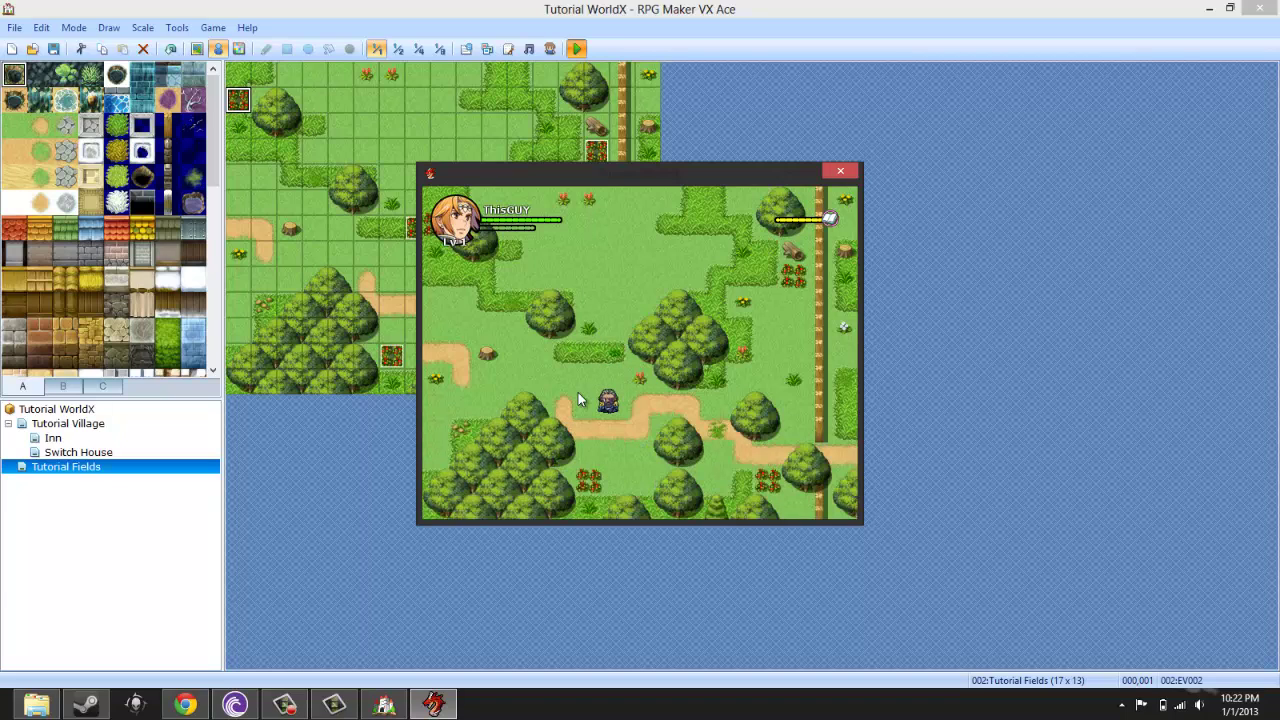
key(Left)
key(Down)
key(Down)
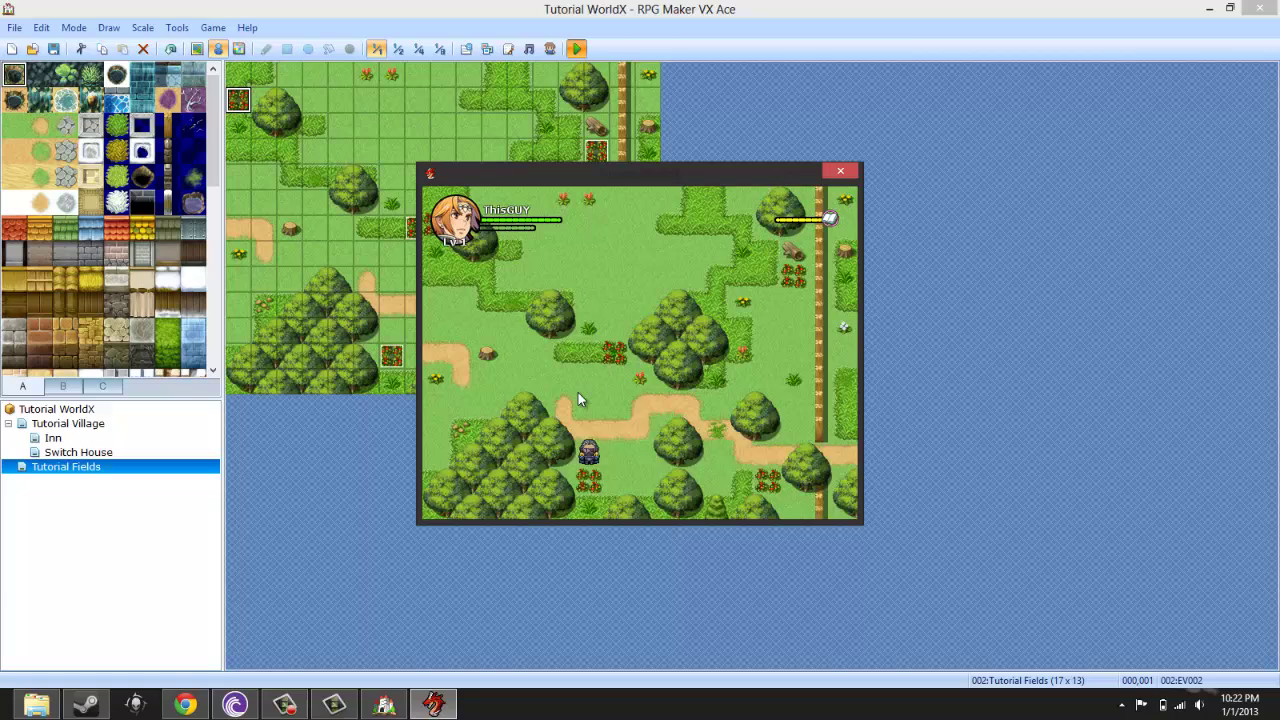
key(space)
key(space)
key(Right)
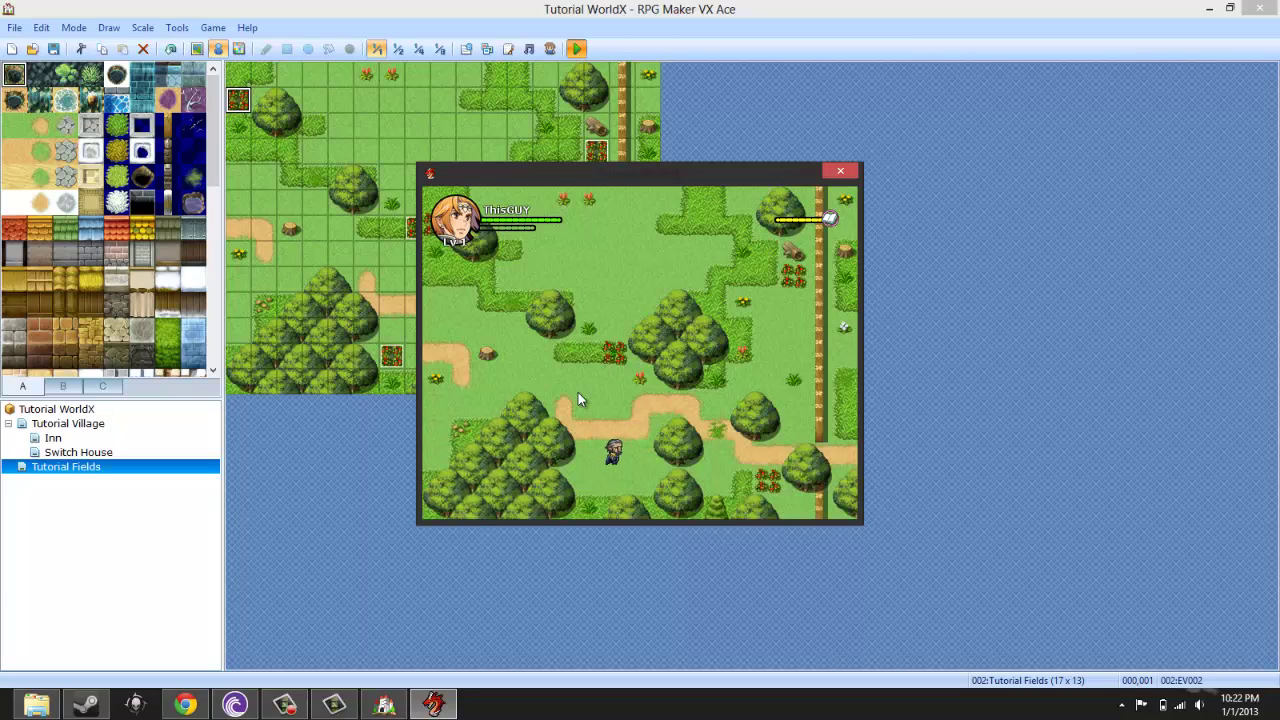
key(Up)
key(Up)
key(Up)
key(space)
key(space)
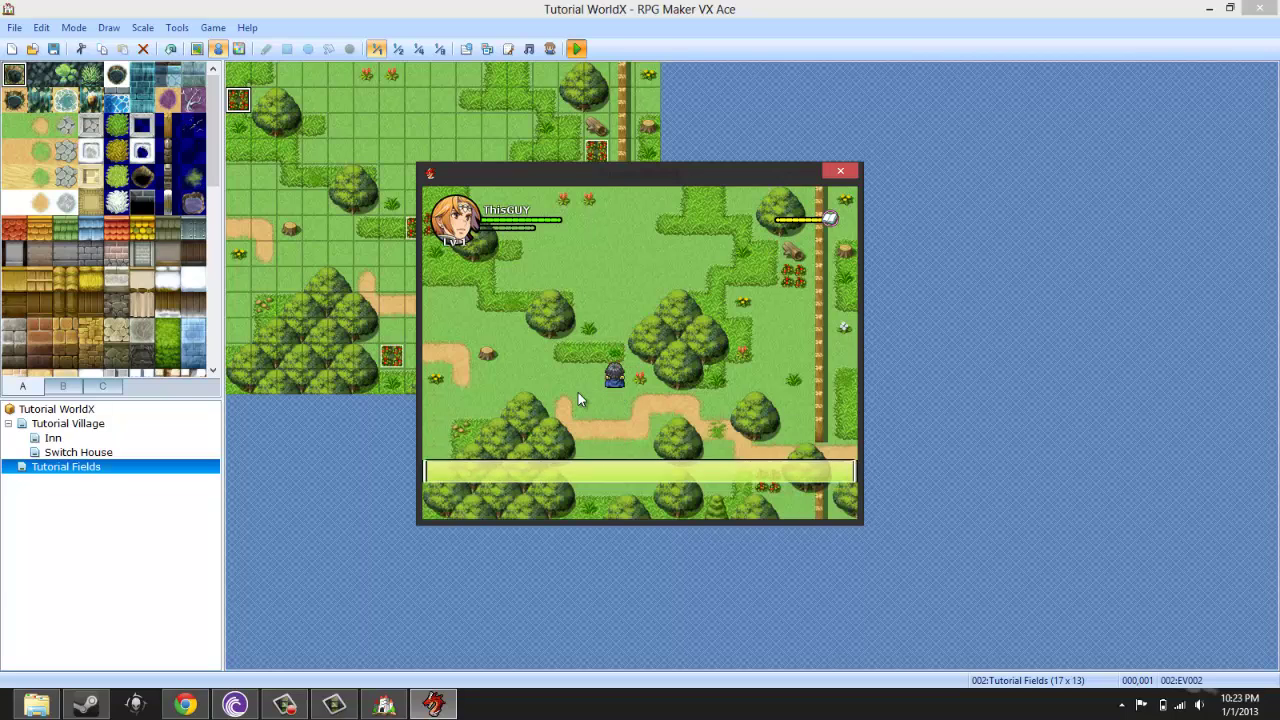
key(Down)
key(Right)
key(Right)
key(Right)
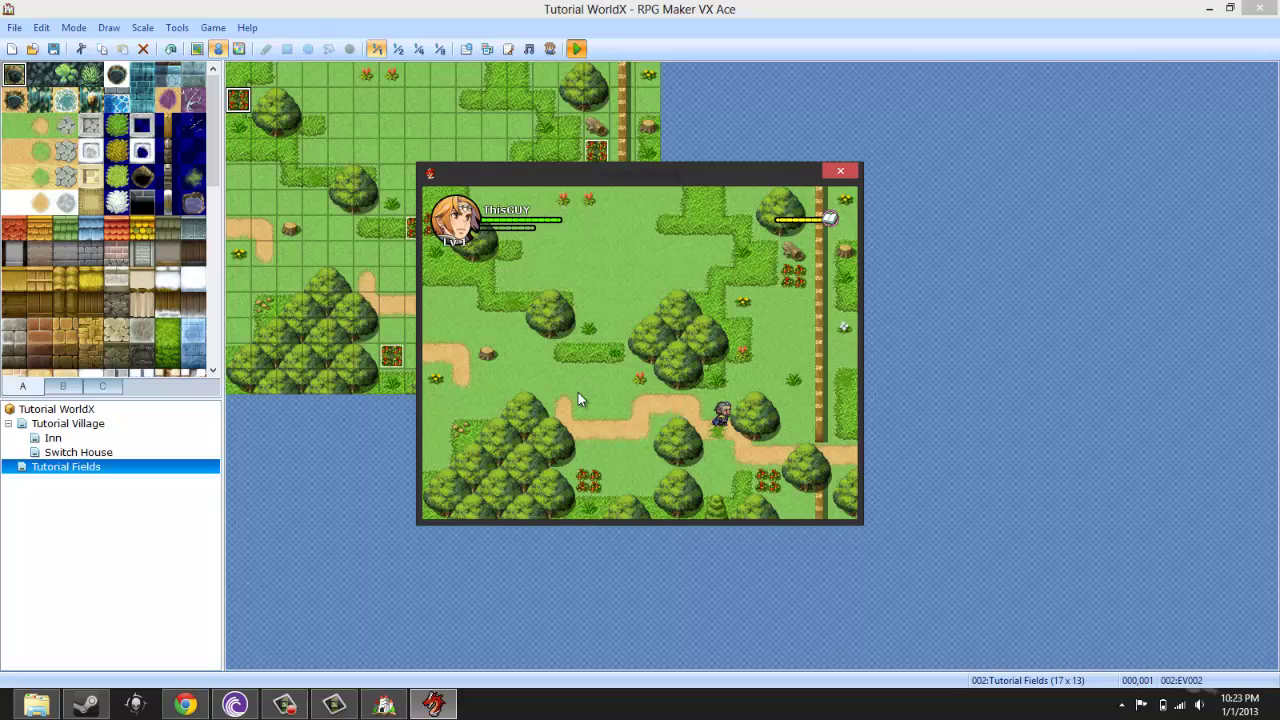
key(Down)
key(Right)
key(Right)
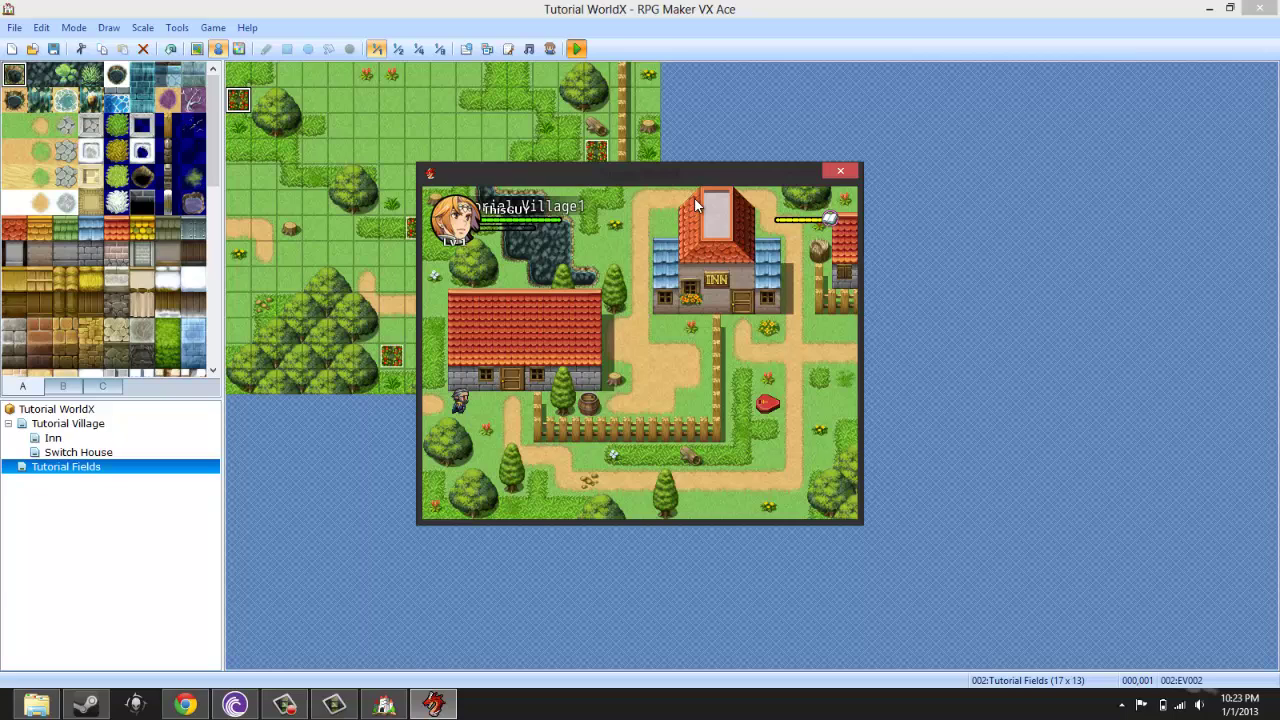
Step: Walk through Tutorial Village to stand below the villager and read the Hello greeting
key(Right)
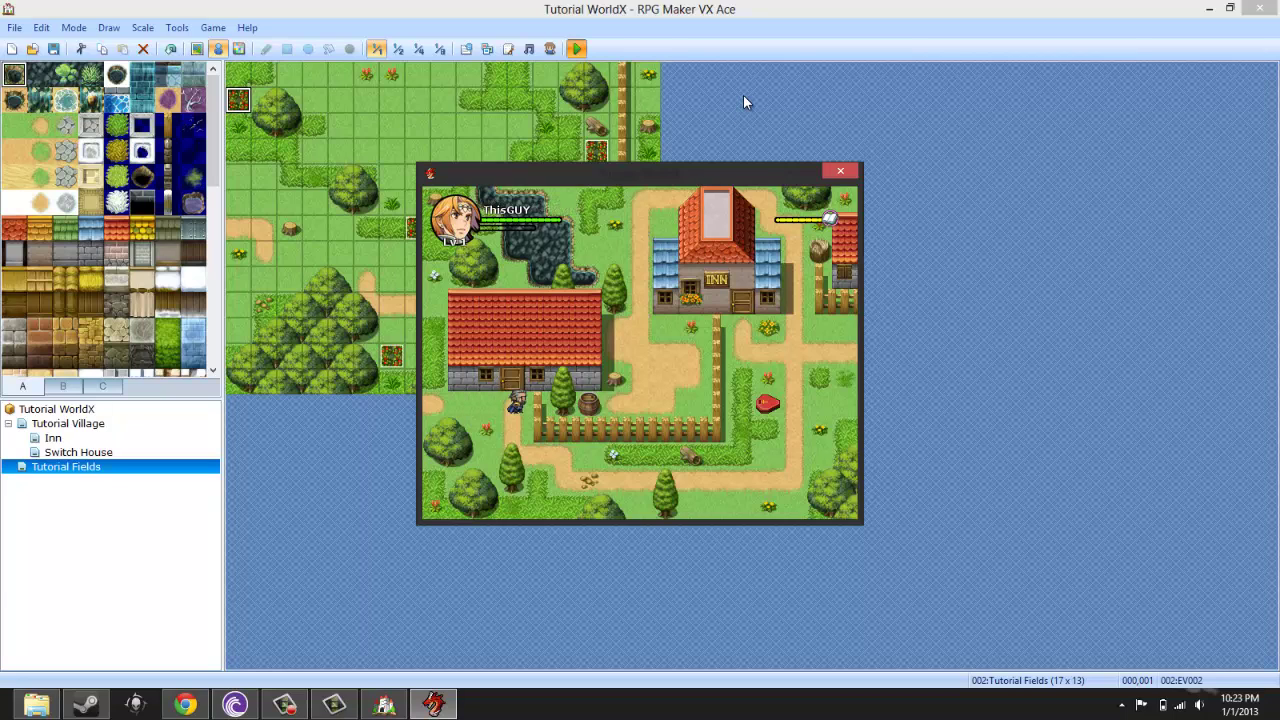
key(Down)
key(Down)
key(Right)
key(Right)
key(Right)
key(Right)
key(Right)
key(Right)
key(Right)
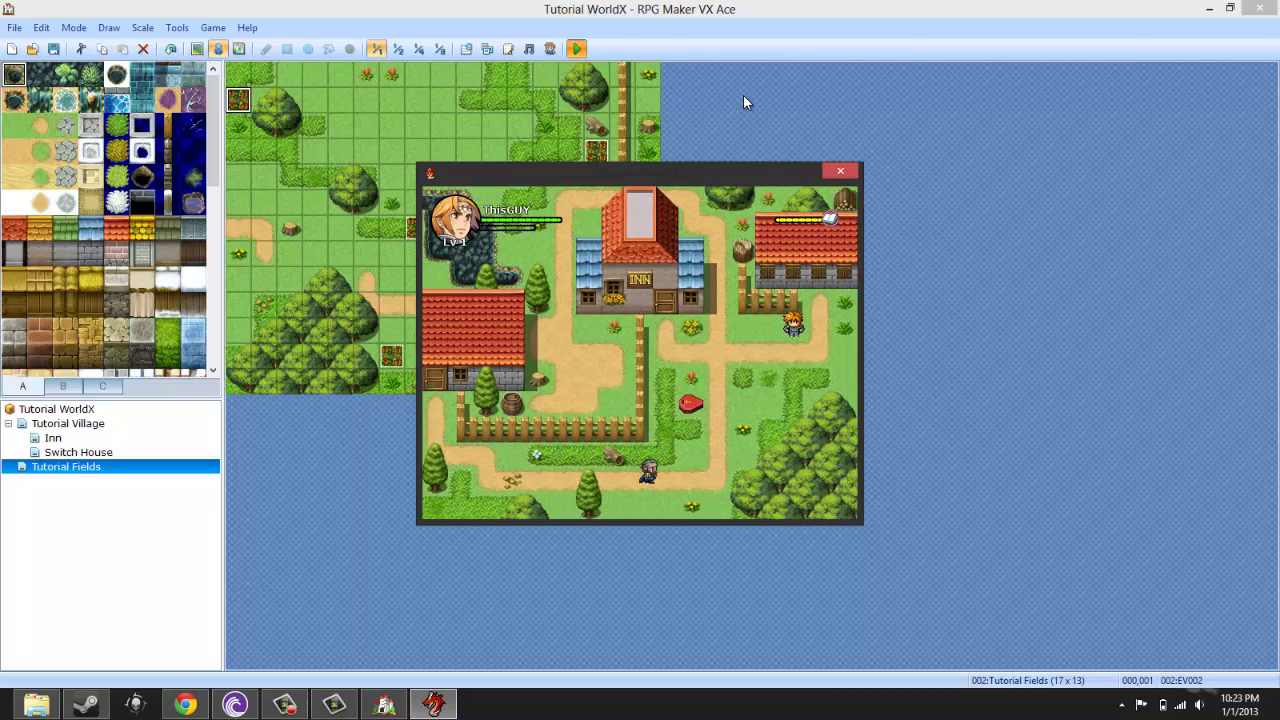
key(Right)
key(Right)
key(Right)
key(Right)
key(Up)
key(Up)
key(Right)
key(Up)
key(Up)
key(Return)
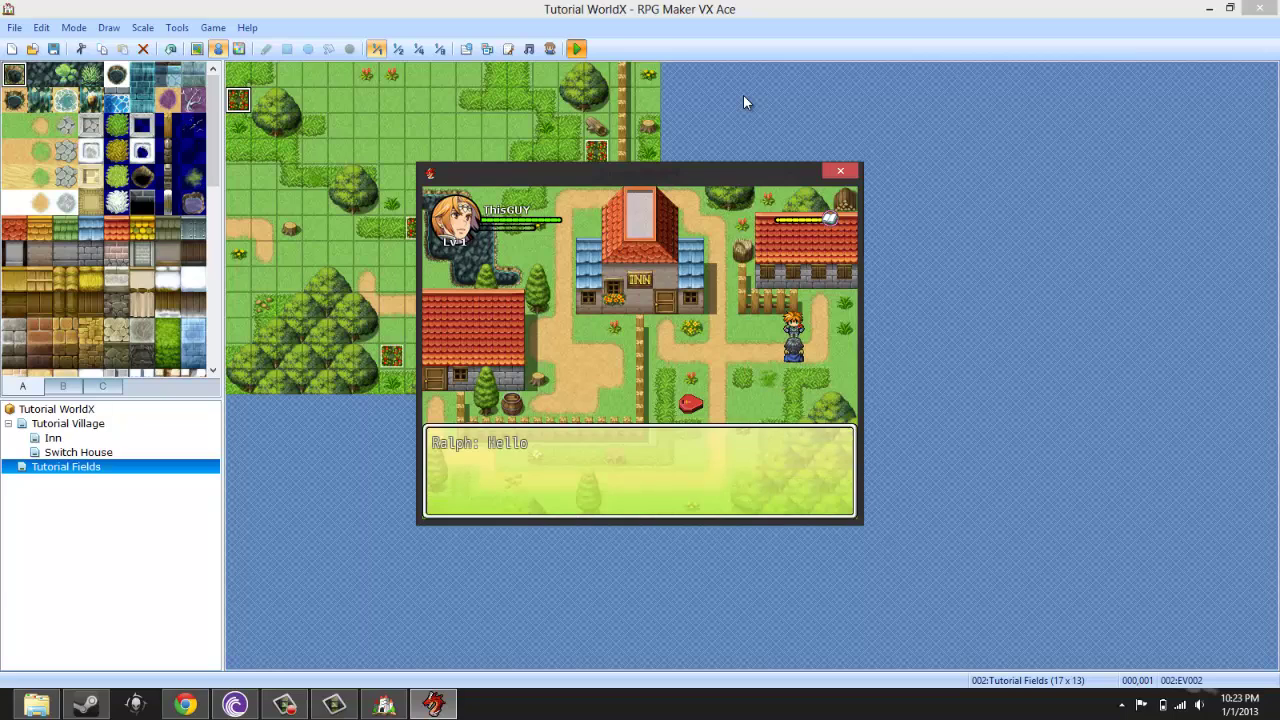
key(Return)
key(Return)
key(Return)
key(Return)
Step: Close the playtest and Camtasia's production report, then bring back the recorder and map editor
click(838, 171)
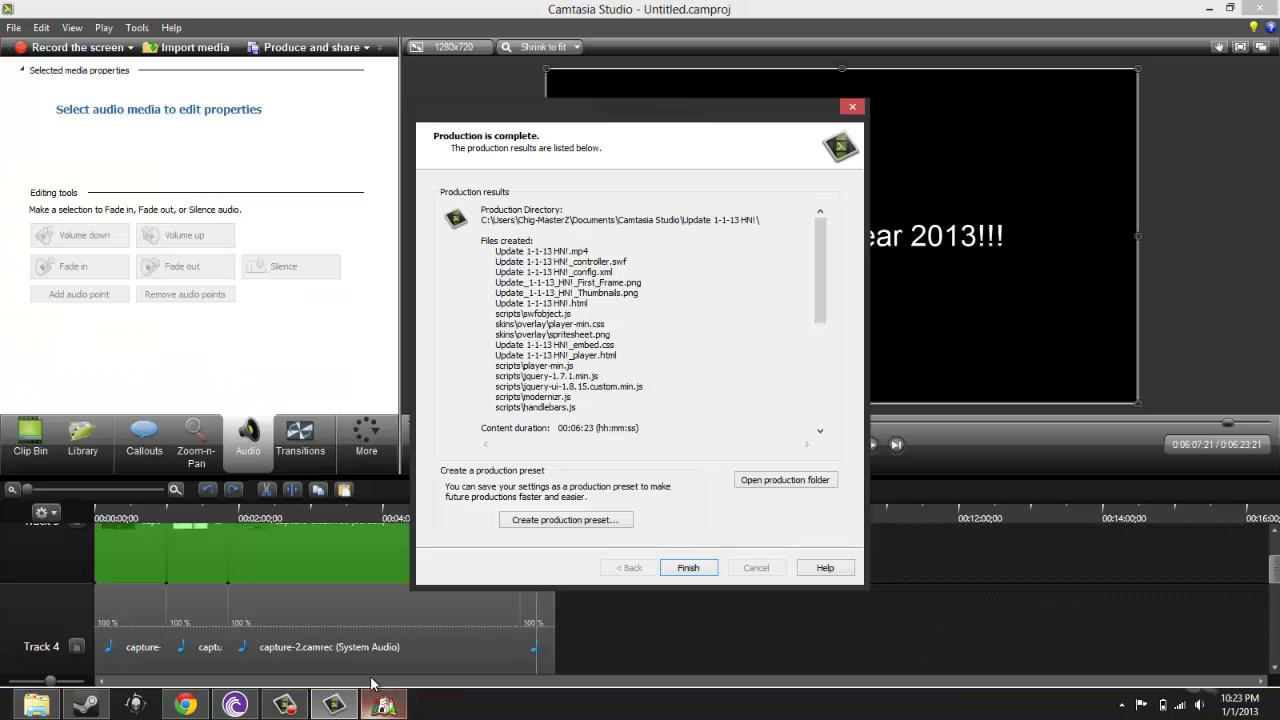
click(687, 570)
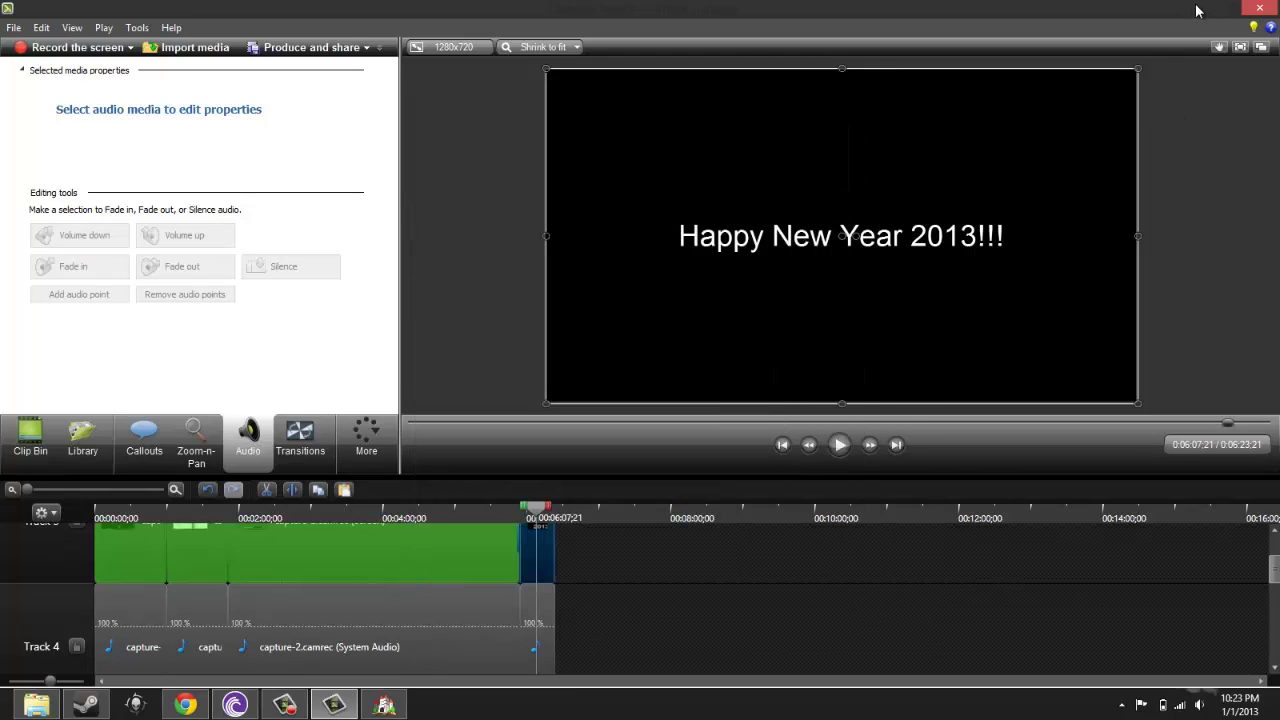
click(1211, 9)
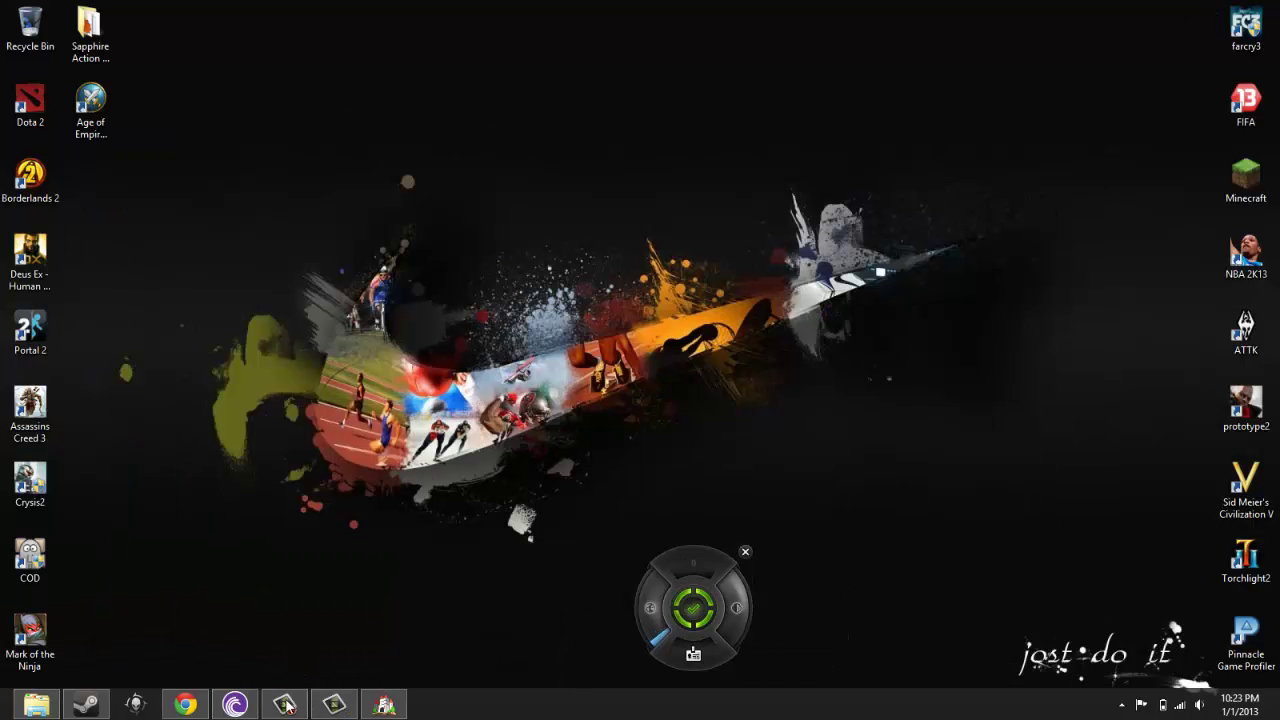
click(286, 705)
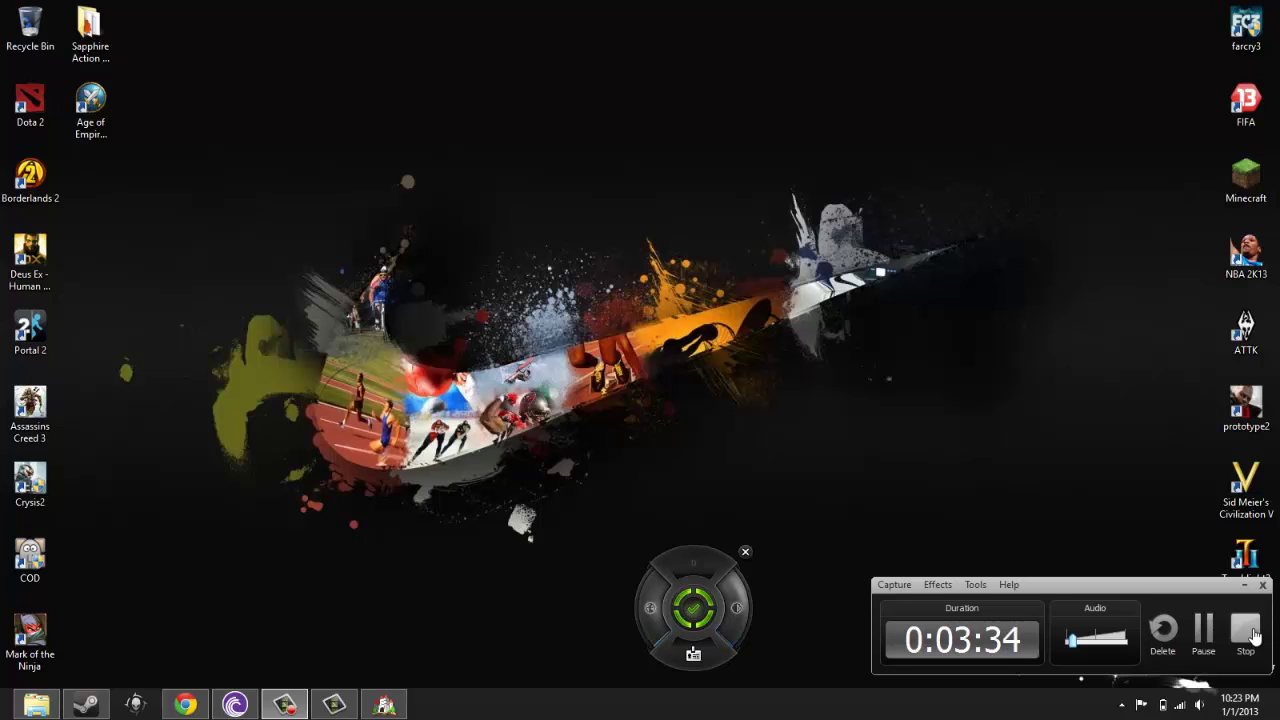
click(370, 705)
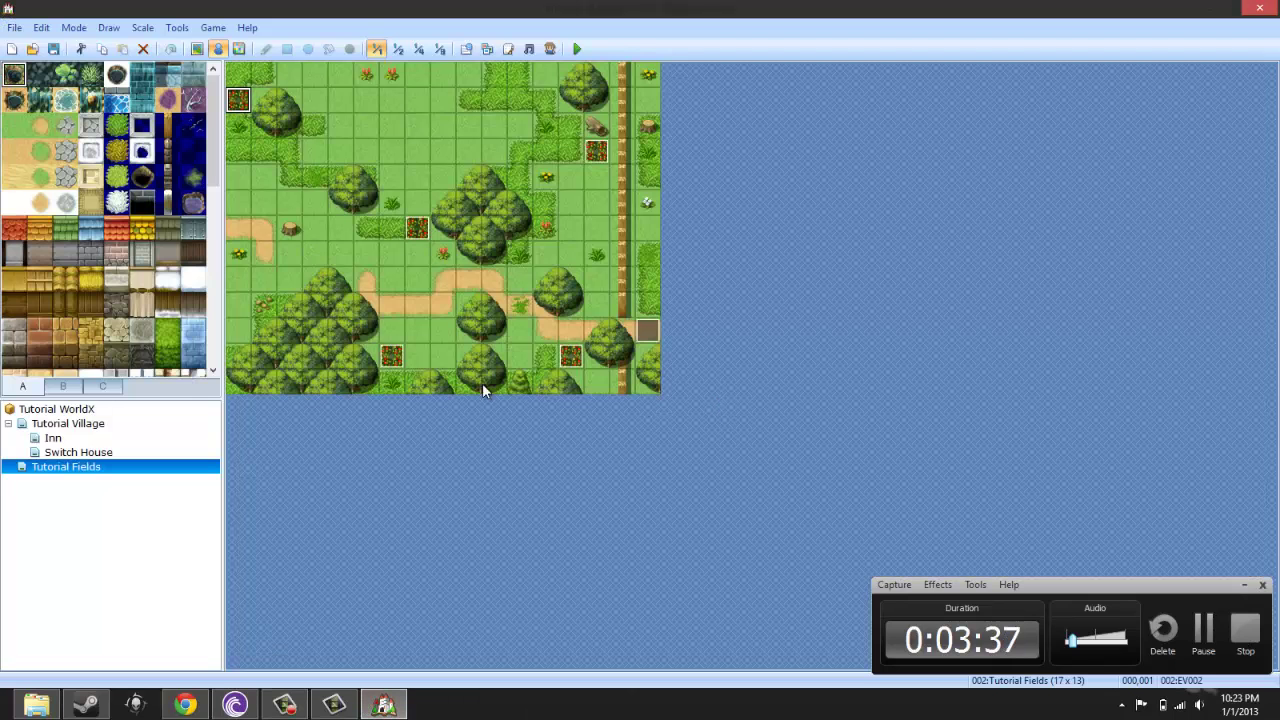
Step: Open EV001's 'You have collected \v[1]/5' text for editing and preview it as 'You have collected 0/5'
double_click(418, 229)
click(627, 203)
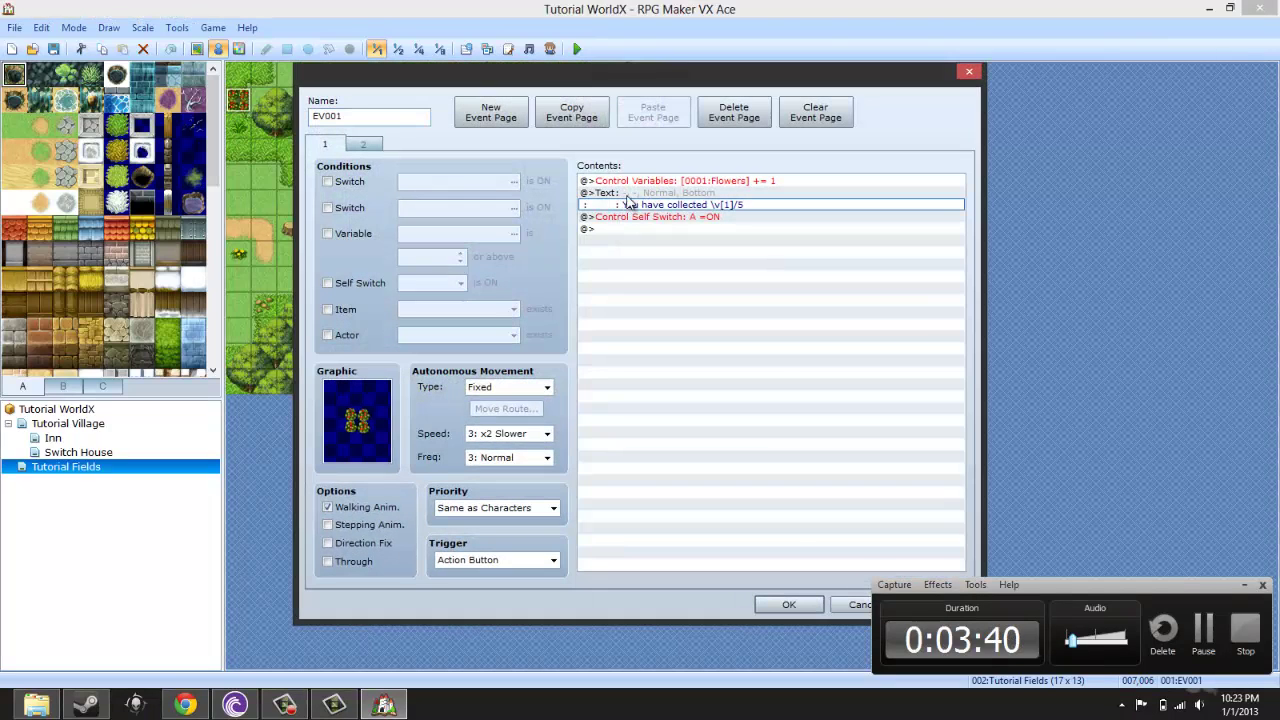
right_click(627, 203)
click(662, 227)
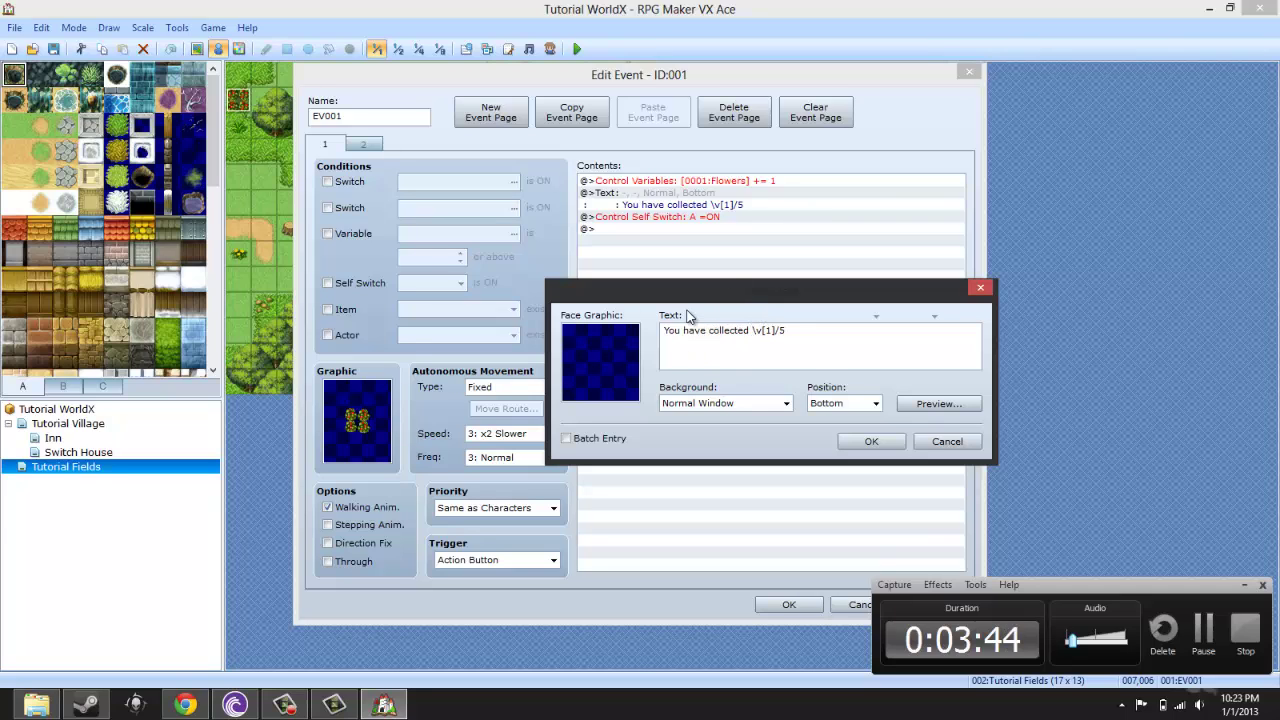
mouse_move(672, 326)
click(756, 330)
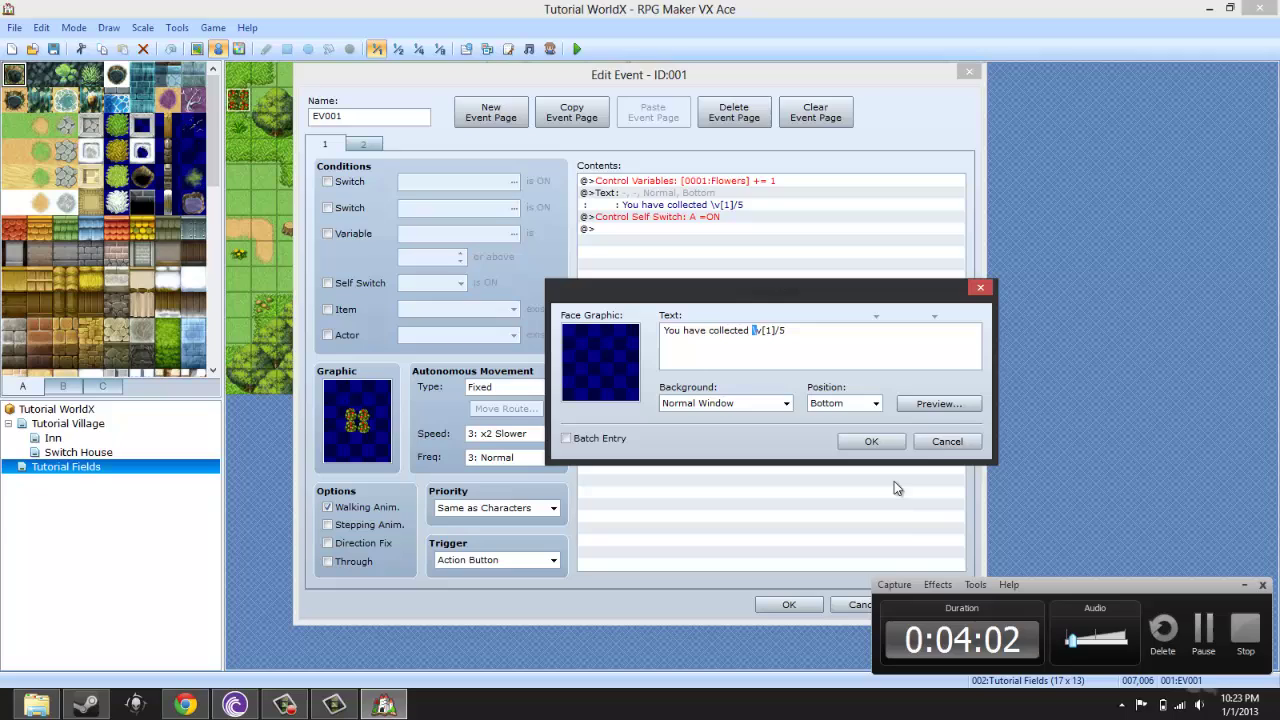
click(945, 406)
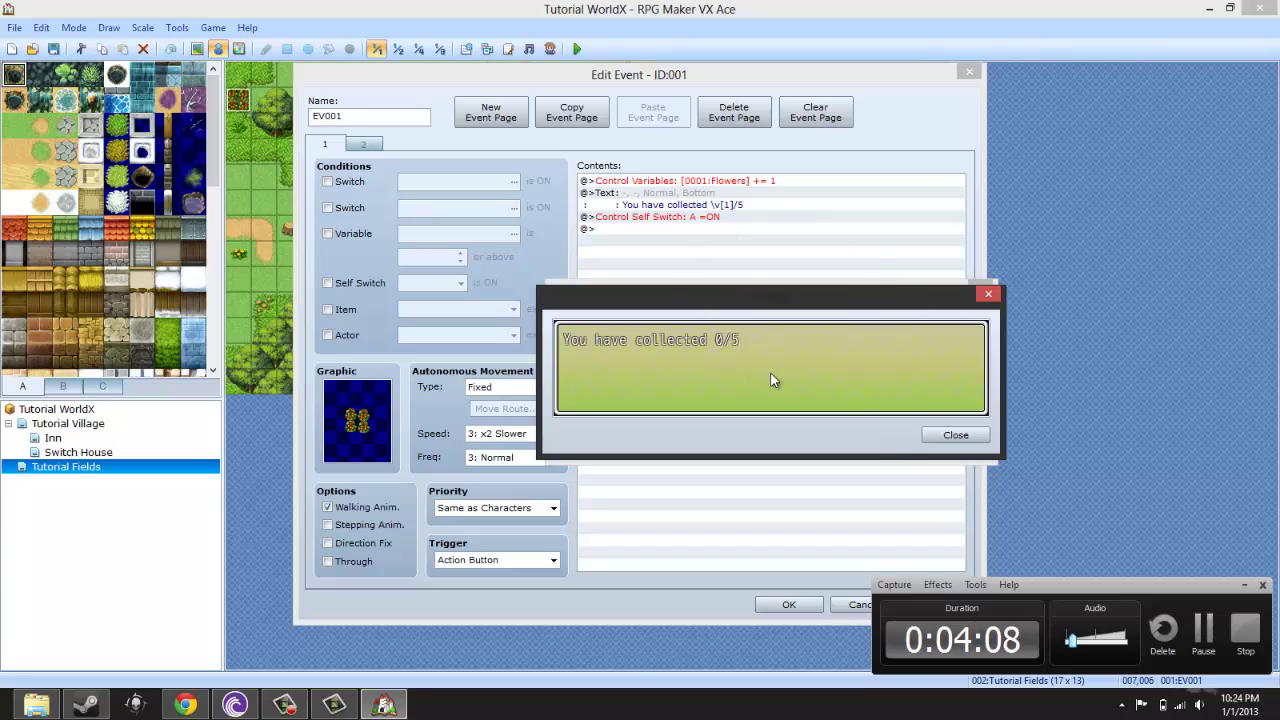
Step: Cut the trailing /5 from the message and preview it without the total
click(970, 441)
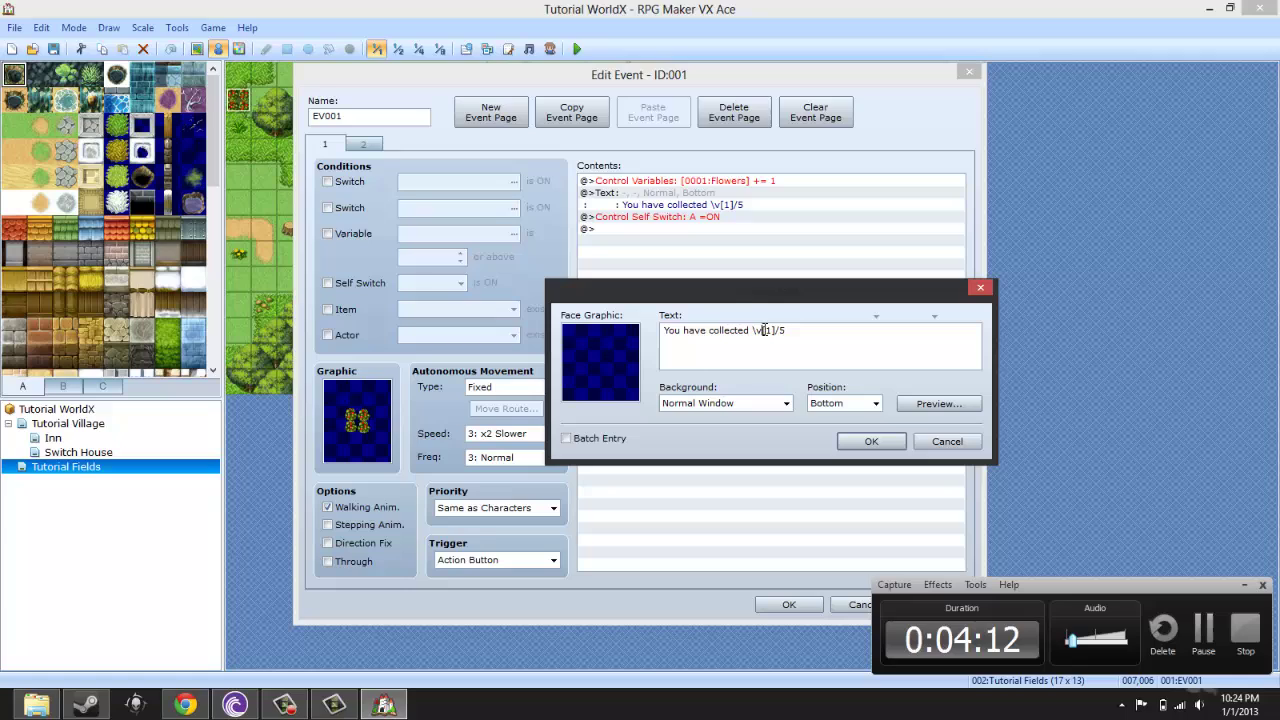
drag(752, 330, 765, 330)
click(762, 332)
drag(763, 330, 784, 332)
click(770, 332)
key(shift+Left)
key(shift+Left)
right_click(783, 333)
click(802, 361)
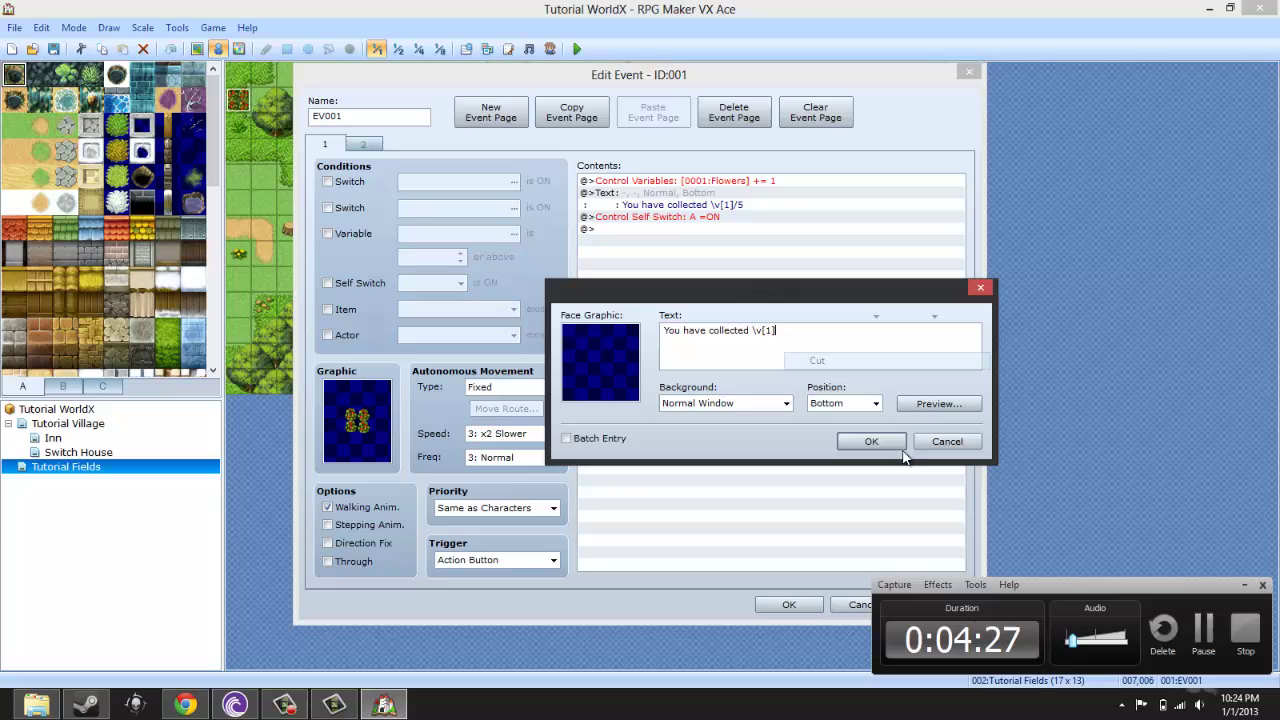
click(907, 398)
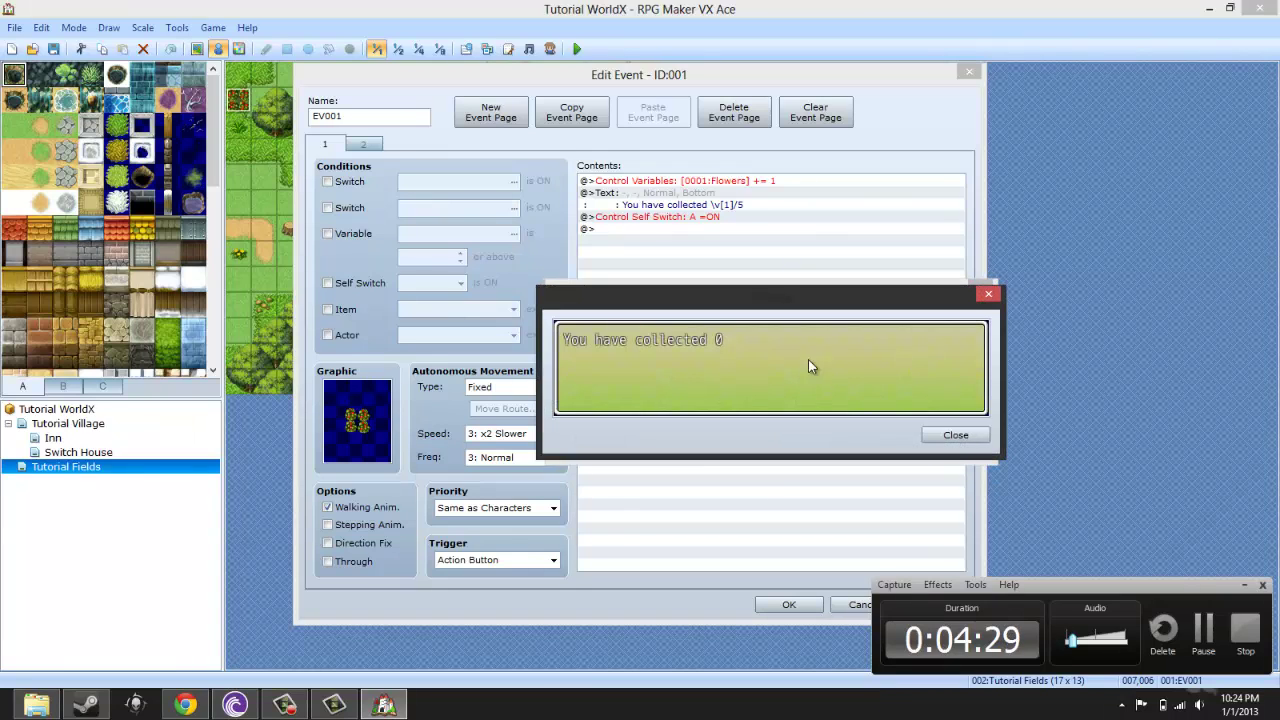
click(953, 434)
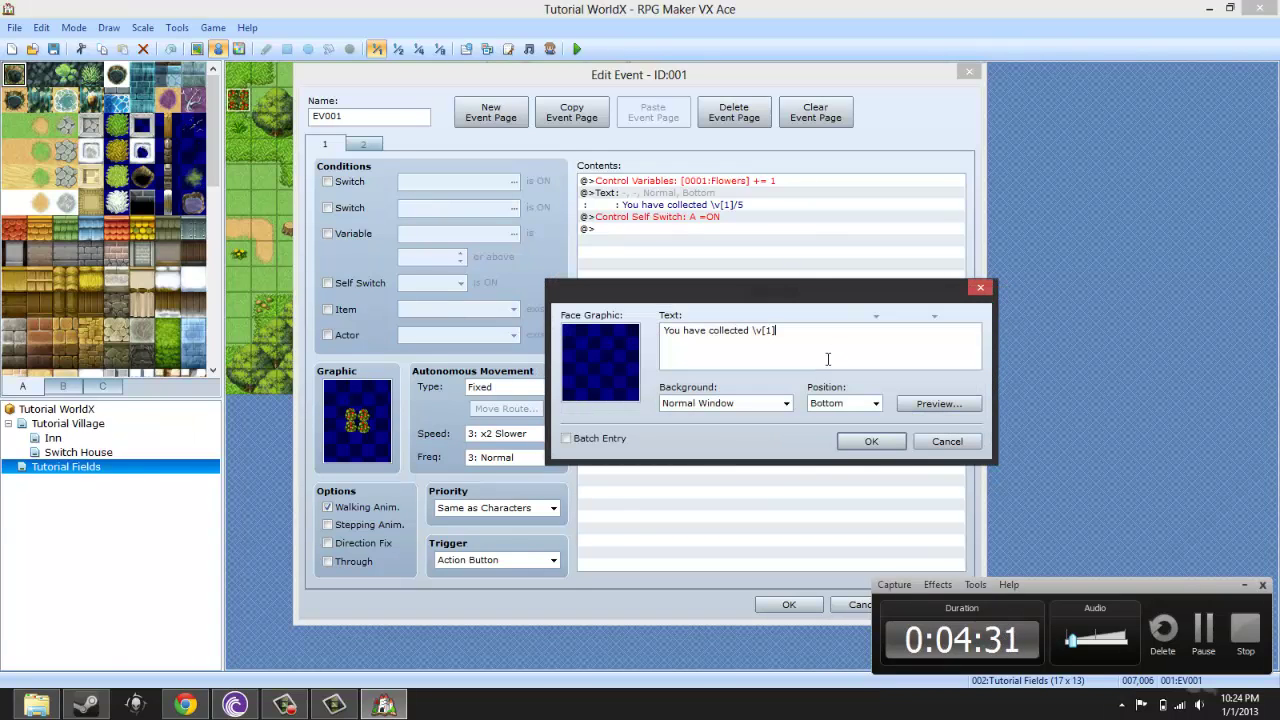
Step: Retype /5, preview 'You have collected \v[1]/5' again and confirm the message
text(/5)
click(940, 405)
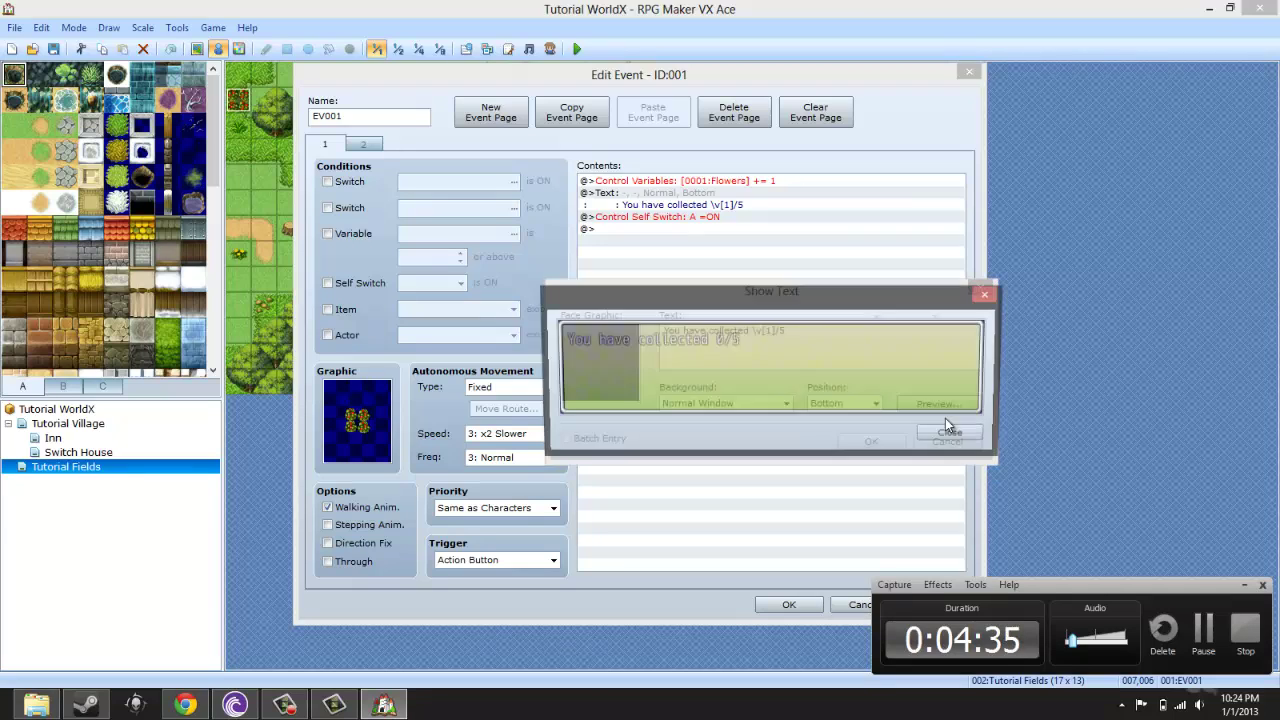
click(955, 435)
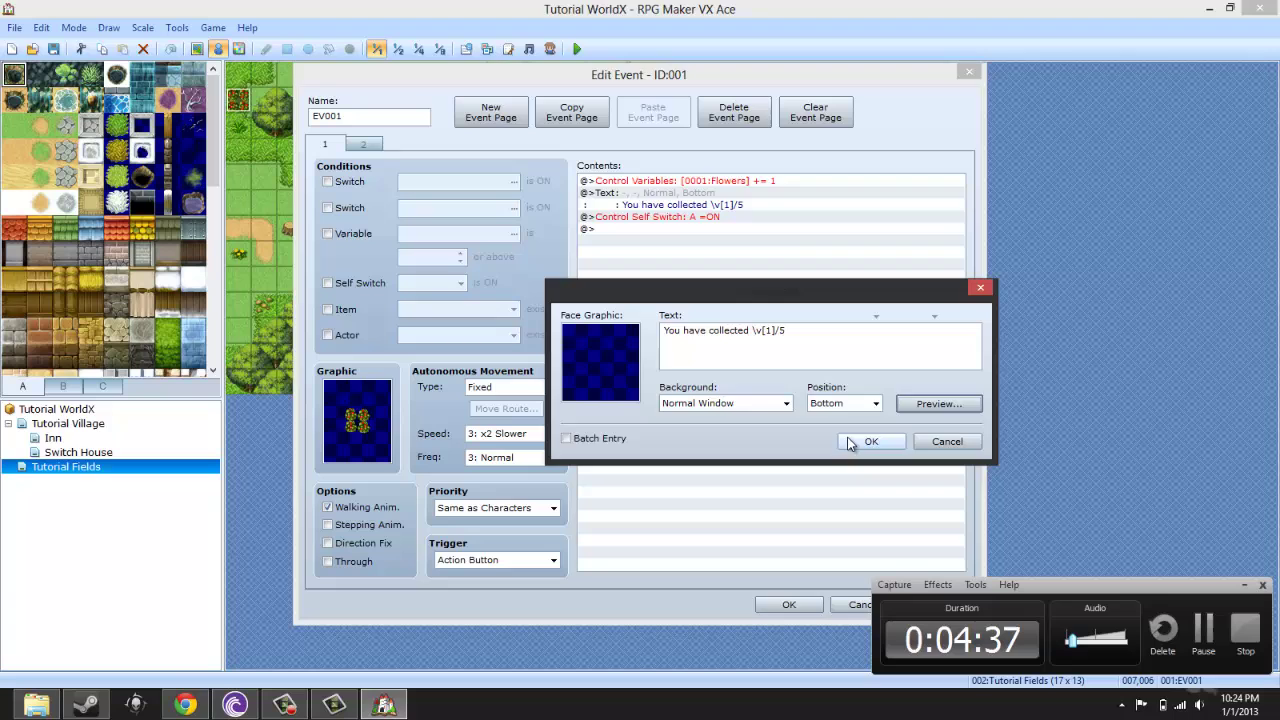
click(882, 442)
Step: Confirm the flower event's changes and save the project
click(791, 600)
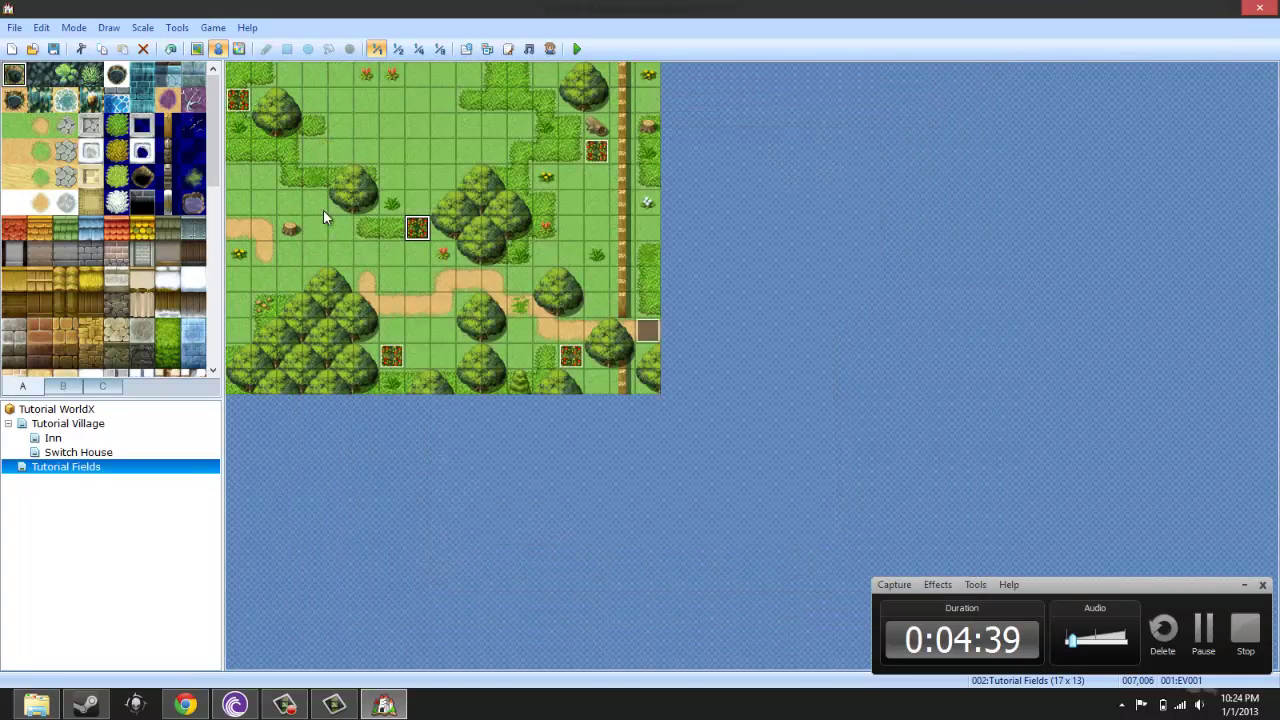
click(55, 49)
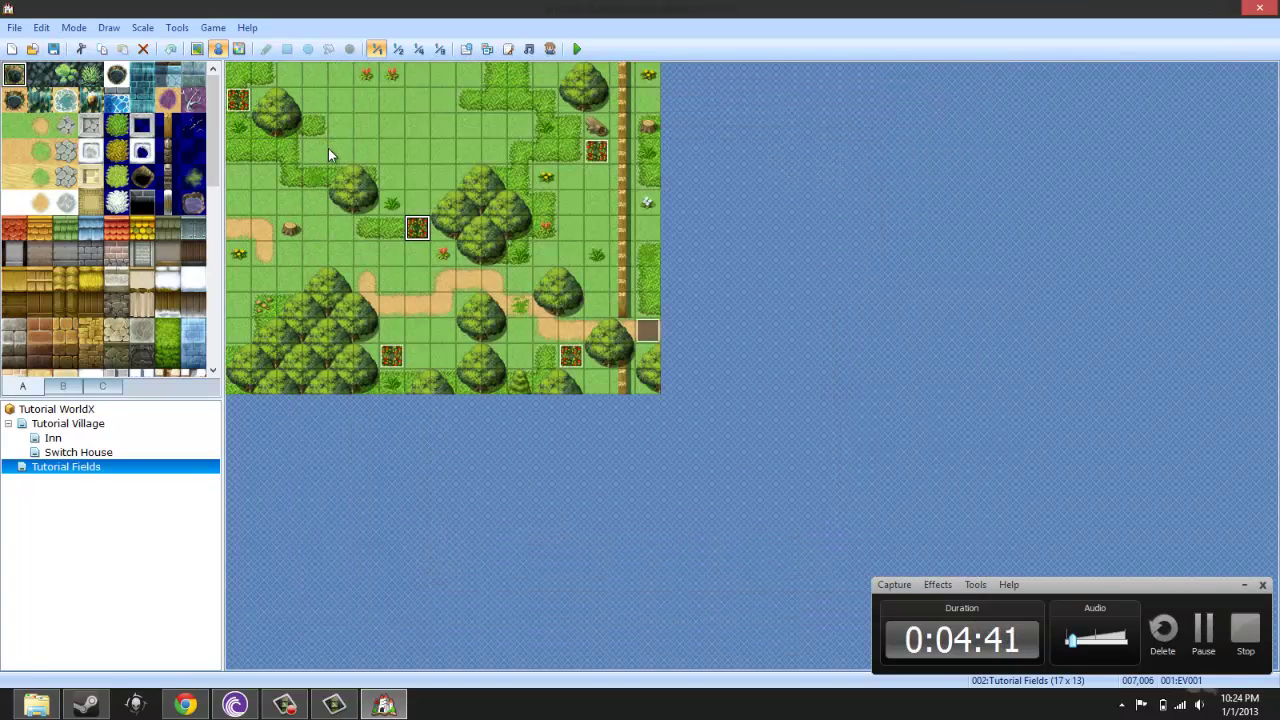